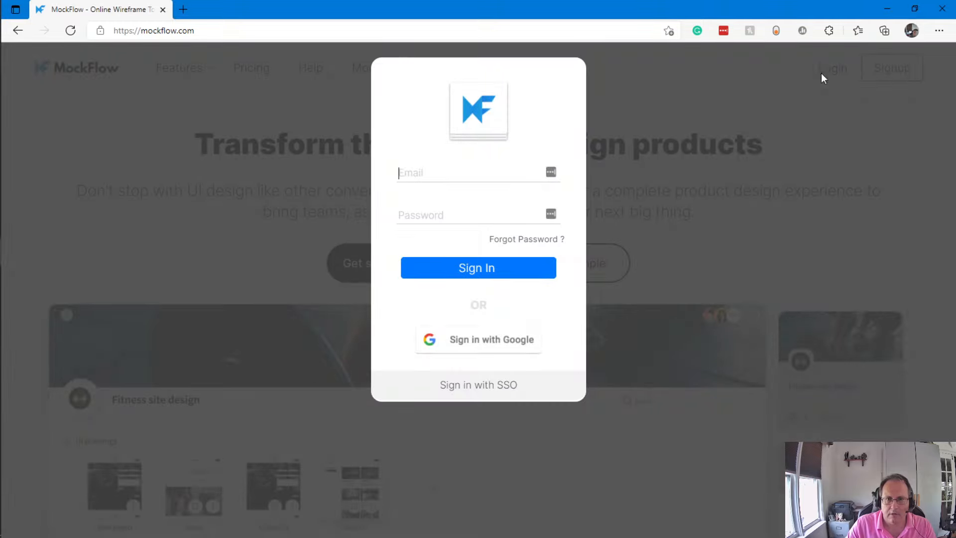
Sign in to MockFlow with the existing Google account.
{"action": "left_click", "coordinate": [495, 349]}
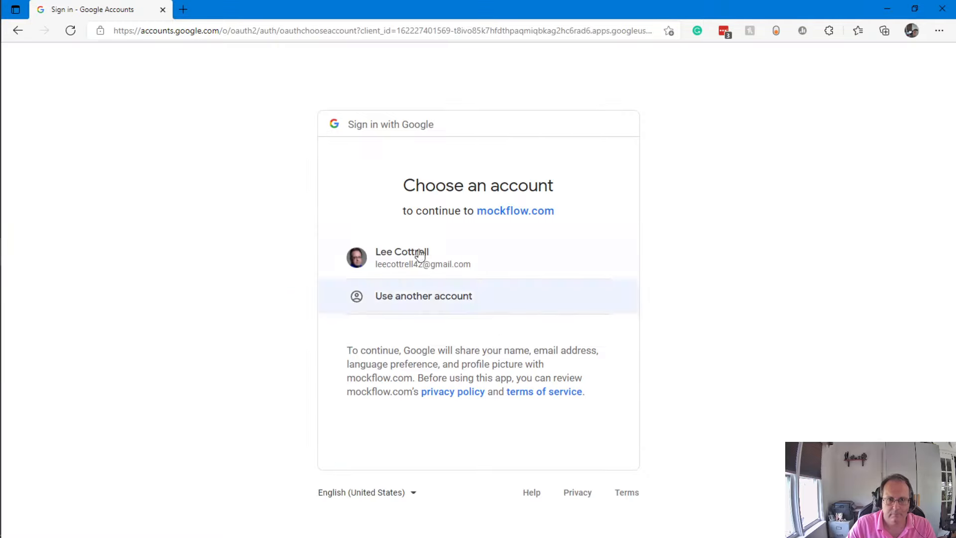
{"action": "left_click", "coordinate": [420, 254]}
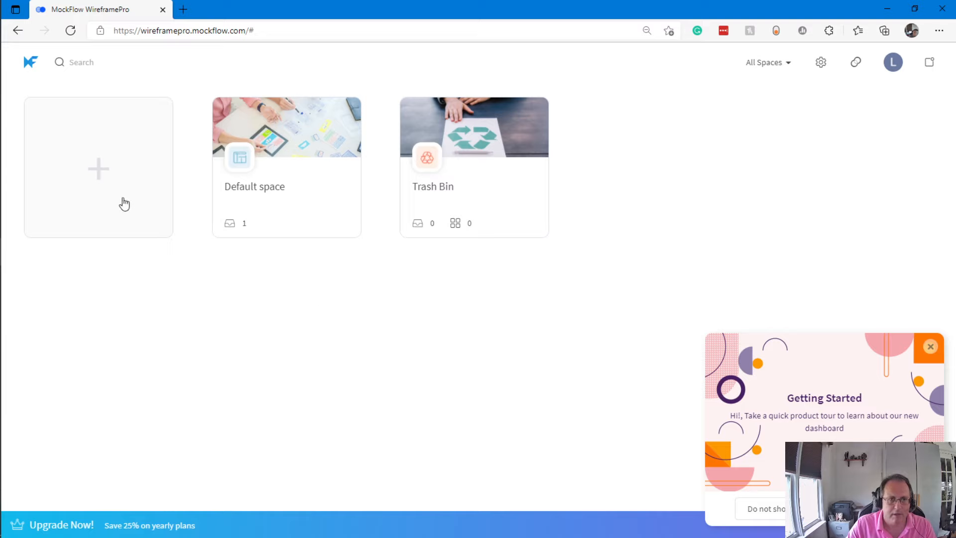
Create a new design space named VideoDemo.
{"action": "left_click", "coordinate": [100, 173]}
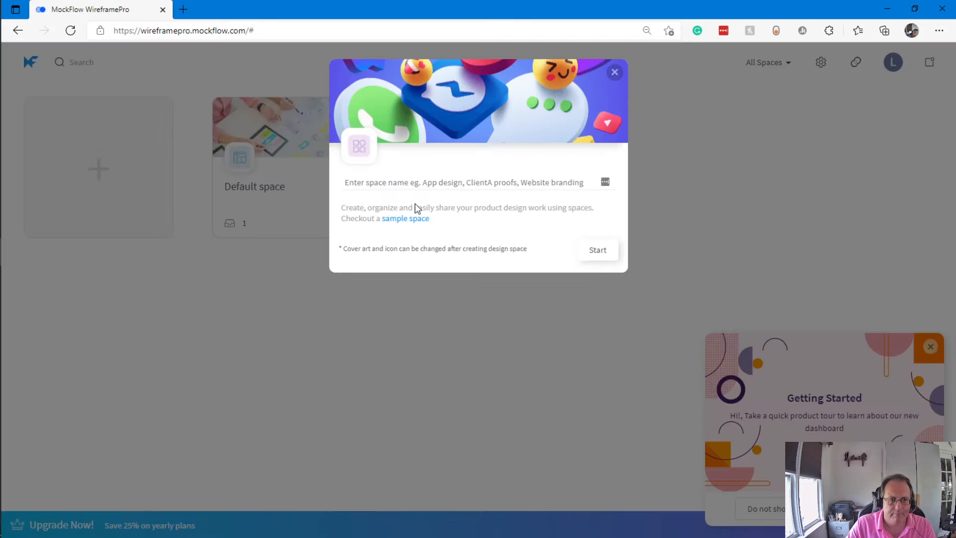
{"action": "type", "text": "VideoDemo"}
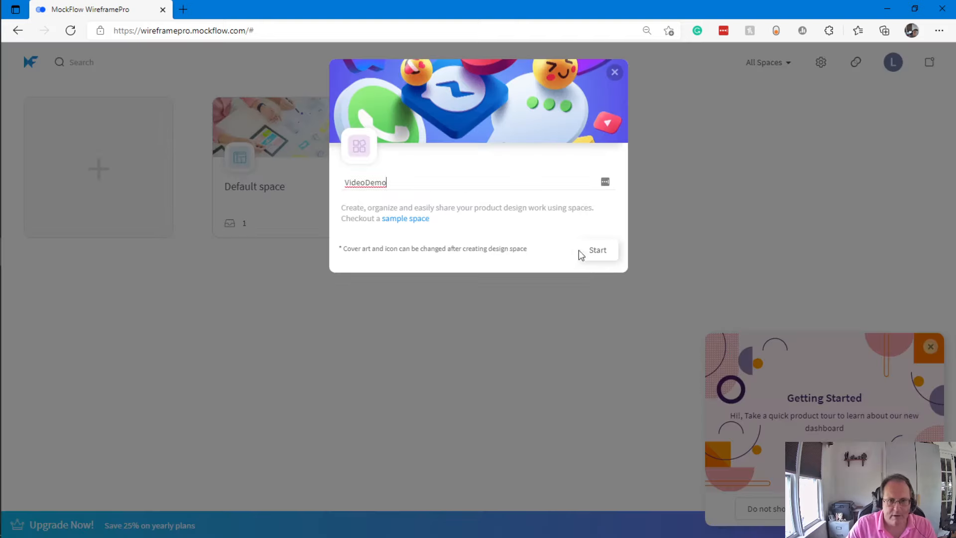
{"action": "left_click", "coordinate": [595, 251]}
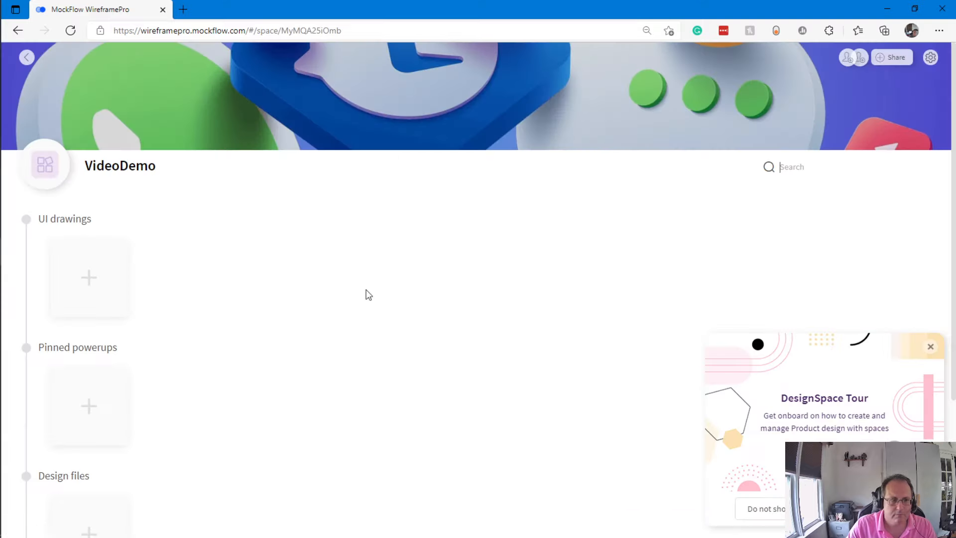
Create a new UI drawing of the iPhone iOS 15 type with the project name FoodOrder.
{"action": "scroll", "coordinate": [163, 314], "scroll_direction": "down", "scroll_amount": 4}
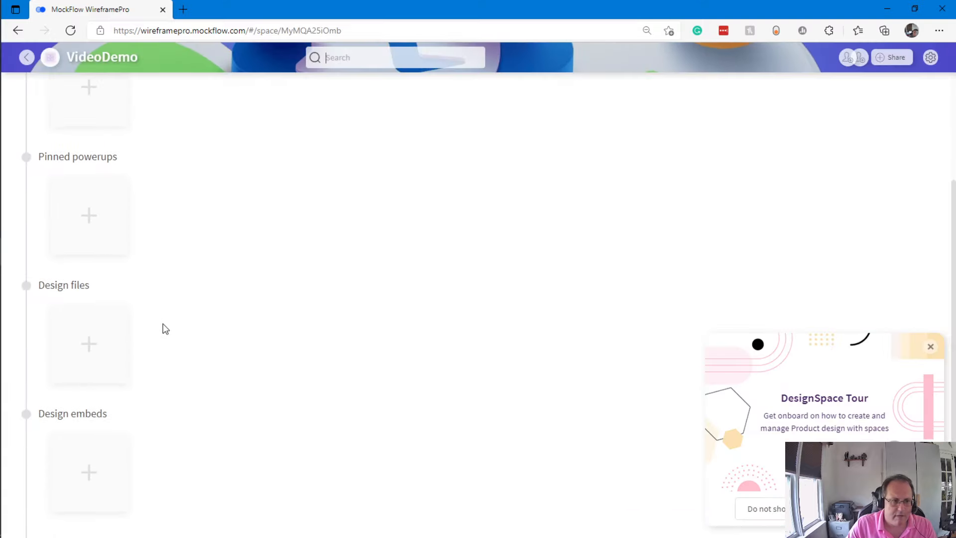
{"action": "scroll", "coordinate": [165, 329], "scroll_direction": "up", "scroll_amount": 4}
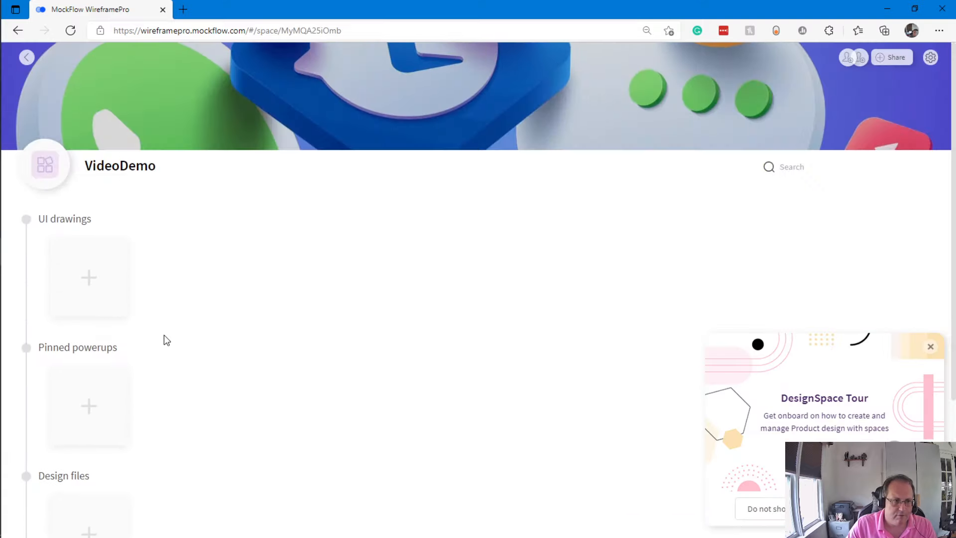
{"action": "left_click", "coordinate": [90, 286]}
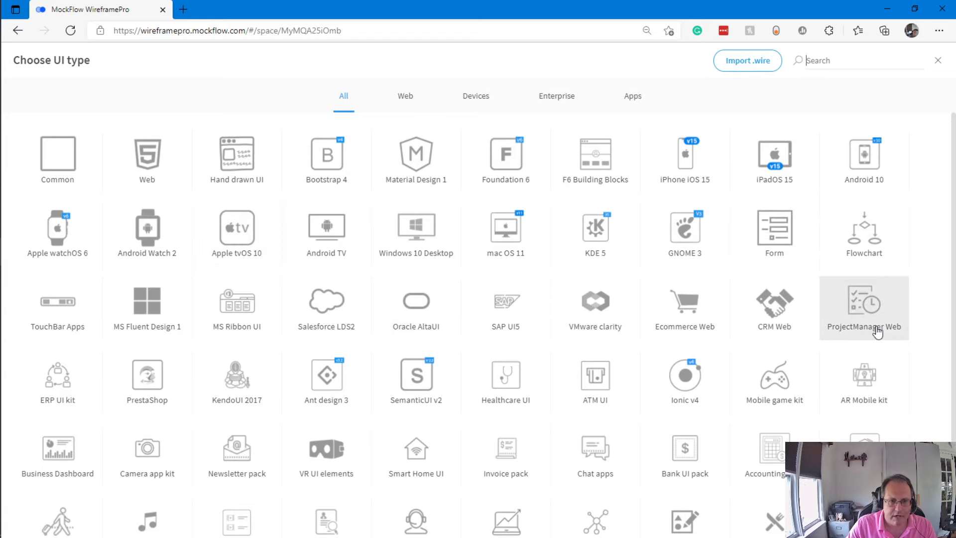
{"action": "scroll", "coordinate": [864, 318], "scroll_direction": "down", "scroll_amount": 1}
{"action": "scroll", "coordinate": [871, 309], "scroll_direction": "up", "scroll_amount": 1}
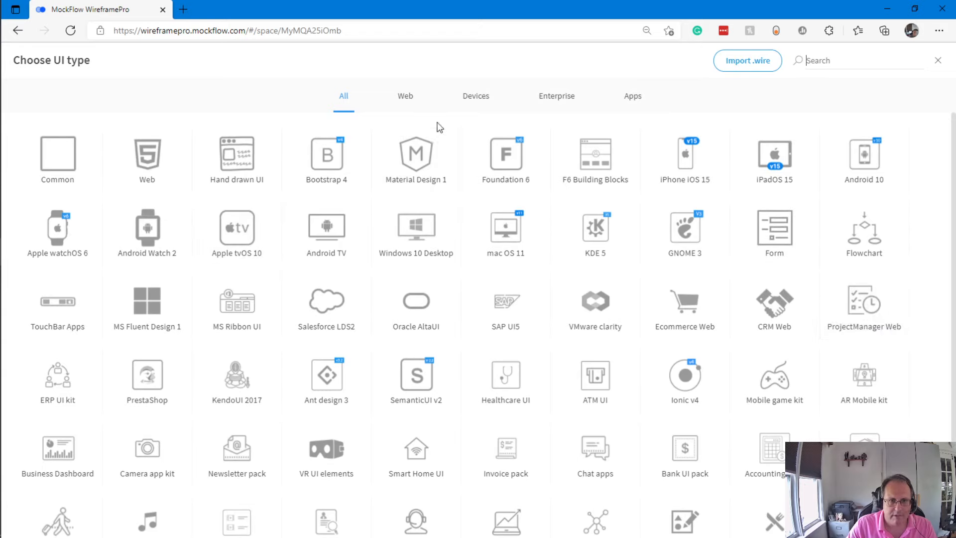
{"action": "left_click", "coordinate": [419, 104]}
{"action": "left_click", "coordinate": [467, 106]}
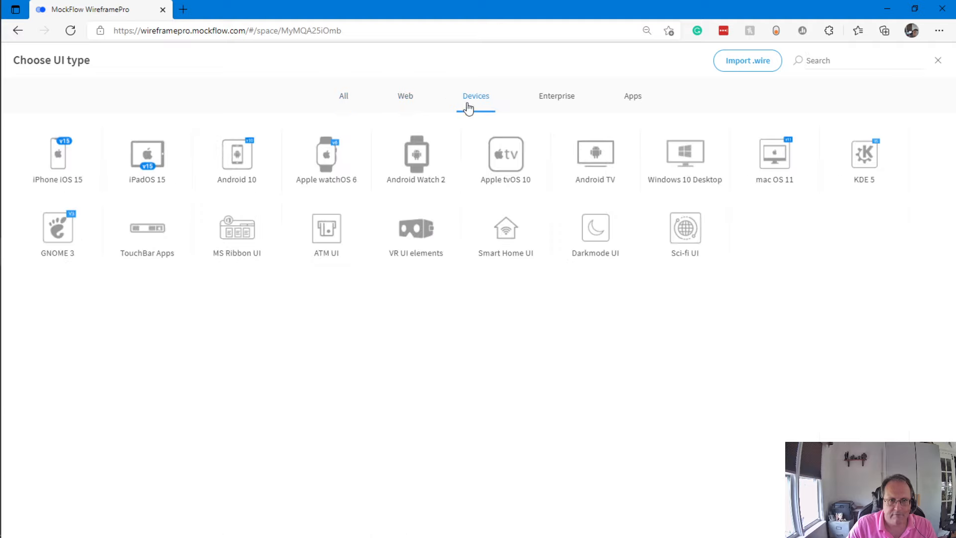
{"action": "left_click", "coordinate": [632, 102]}
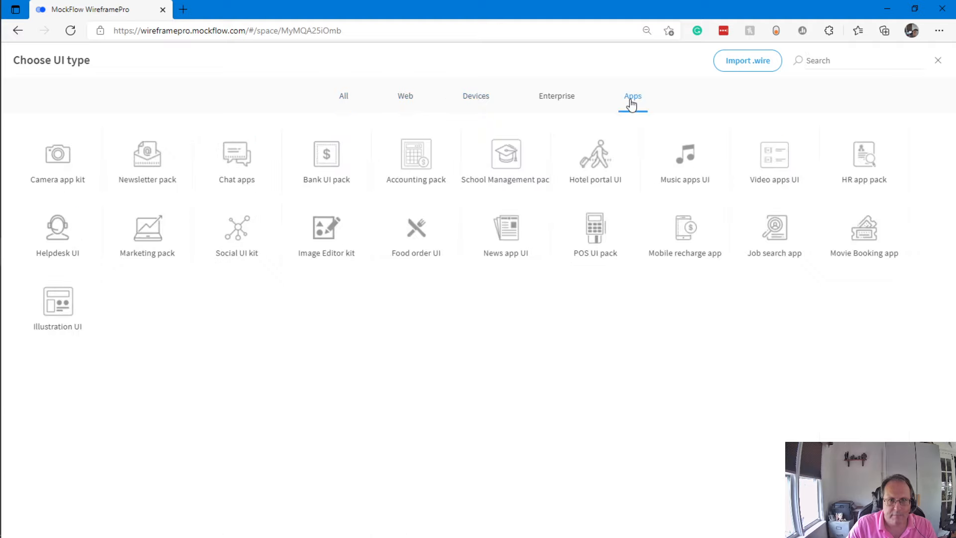
{"action": "left_click", "coordinate": [414, 102]}
{"action": "left_click", "coordinate": [469, 105]}
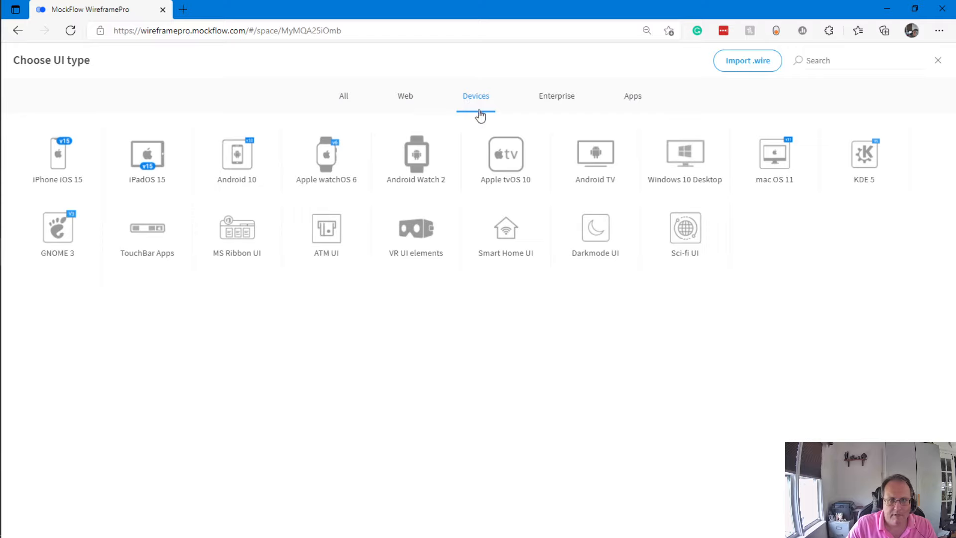
{"action": "left_click", "coordinate": [62, 171]}
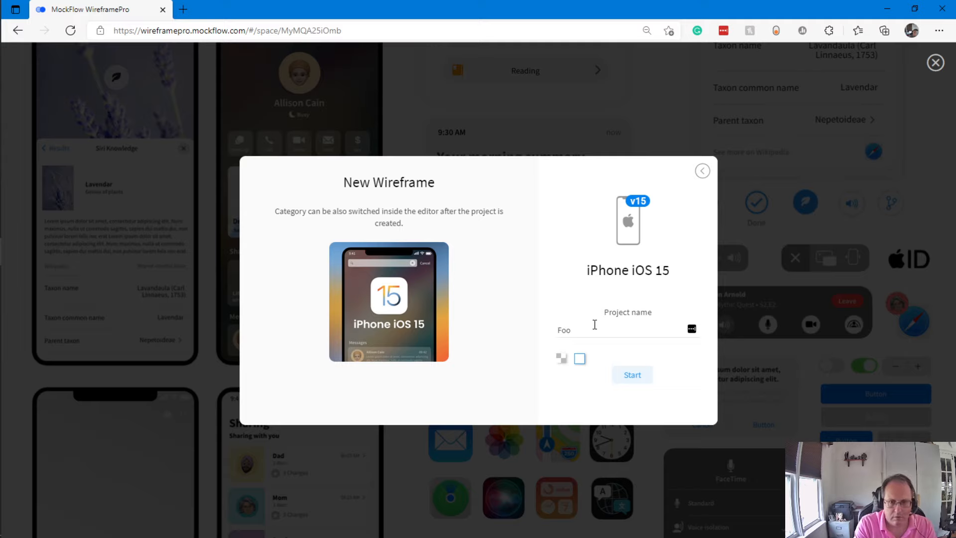
{"action": "key", "text": "Return"}
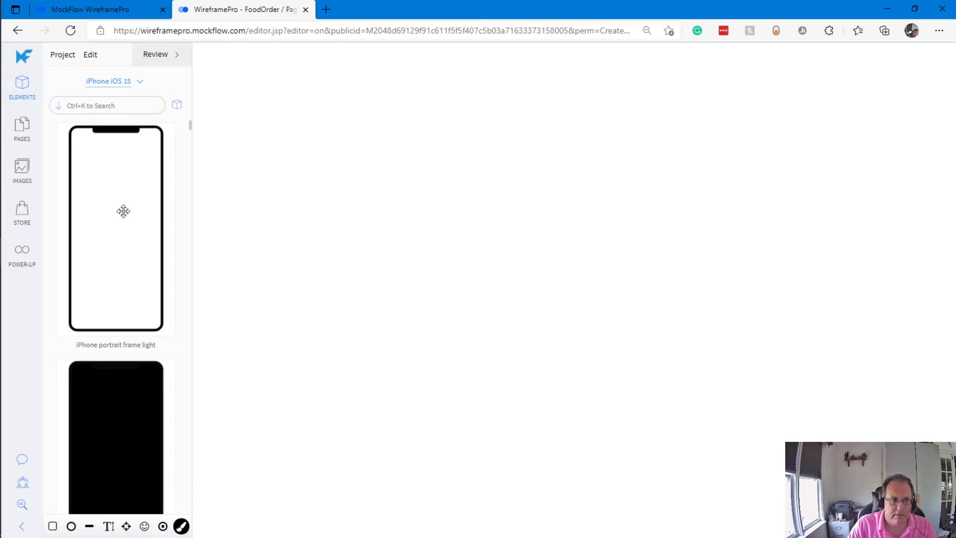
Place a light iPhone portrait frame on the empty canvas at about x 380, y 325.
{"action": "left_click_drag", "start_coordinate": [116, 211], "coordinate": [475, 259]}
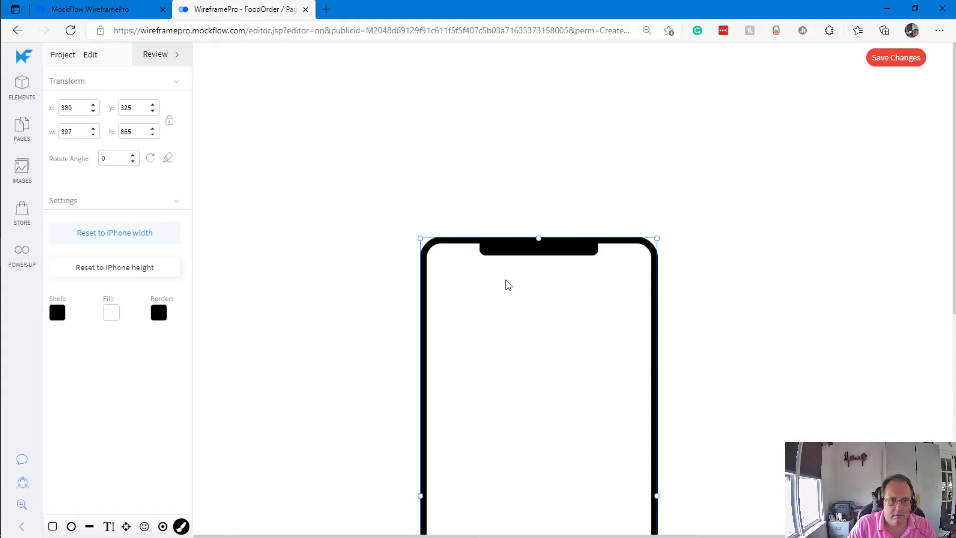
{"action": "scroll", "coordinate": [747, 283], "scroll_direction": "down", "scroll_amount": 4}
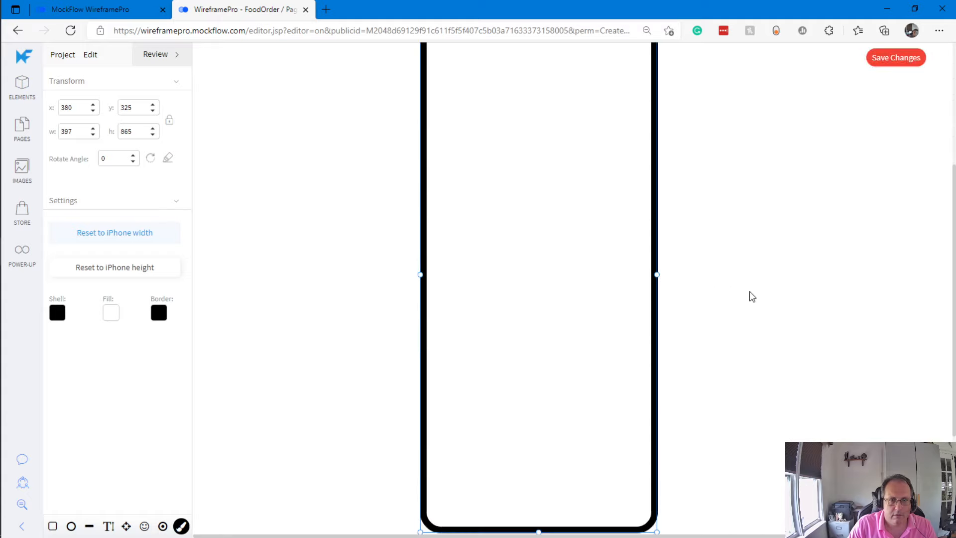
{"action": "scroll", "coordinate": [751, 296], "scroll_direction": "up", "scroll_amount": 1}
{"action": "scroll", "coordinate": [752, 296], "scroll_direction": "down", "scroll_amount": 1}
{"action": "scroll", "coordinate": [752, 296], "scroll_direction": "up", "scroll_amount": 1}
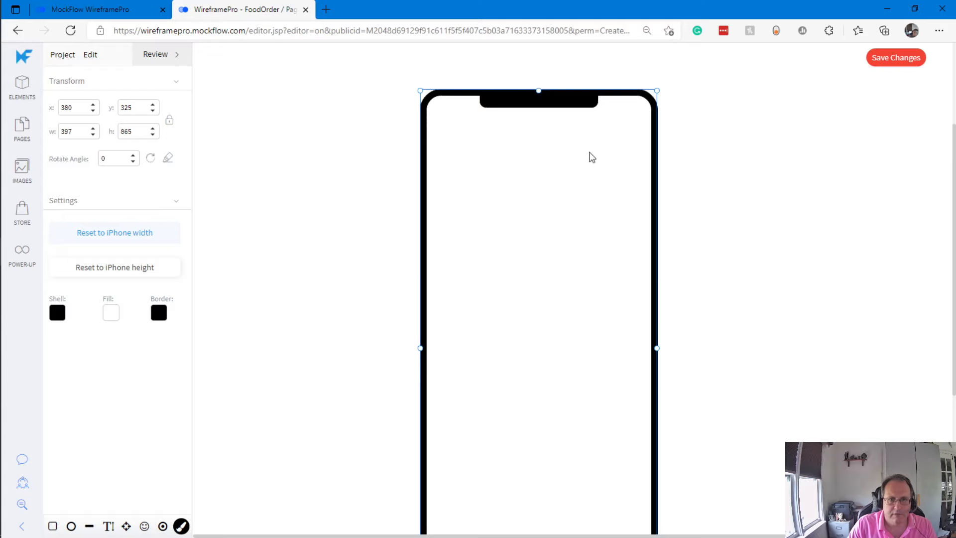
{"action": "scroll", "coordinate": [698, 219], "scroll_direction": "down", "scroll_amount": 1}
{"action": "scroll", "coordinate": [697, 236], "scroll_direction": "up", "scroll_amount": 1}
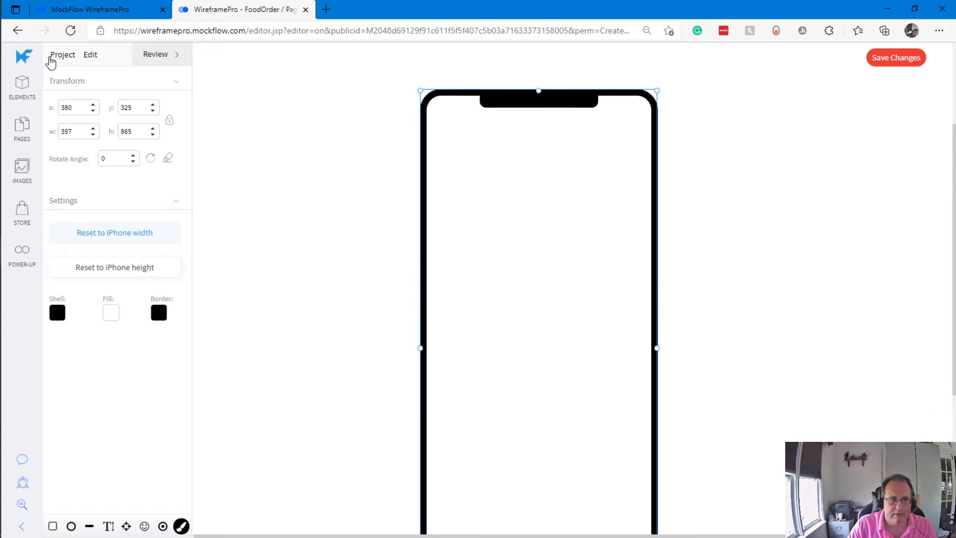
Look over the project and editing commands and browse the frames, status bars and buttons among the iPhone iOS 15 elements.
{"action": "left_click", "coordinate": [54, 58]}
{"action": "left_click", "coordinate": [87, 59]}
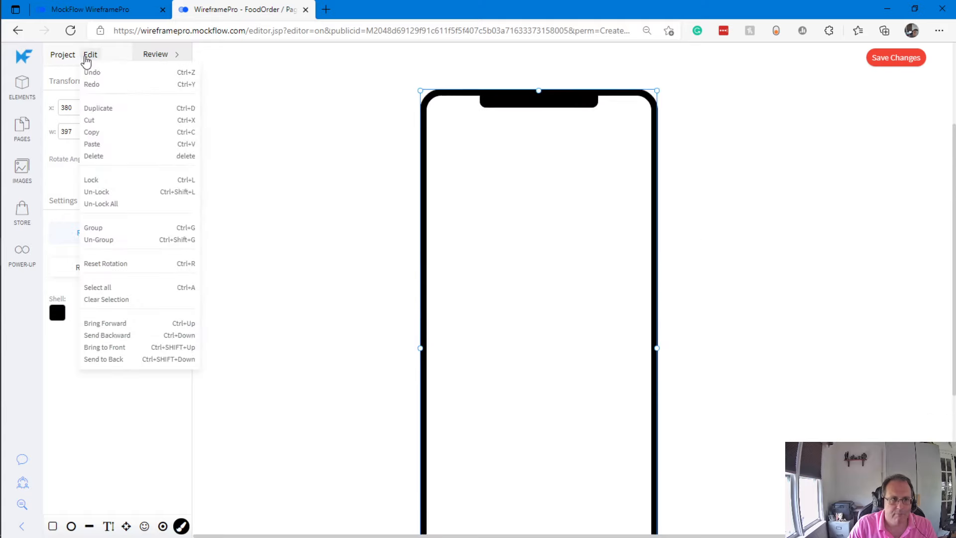
{"action": "left_click", "coordinate": [340, 142]}
{"action": "left_click", "coordinate": [90, 55]}
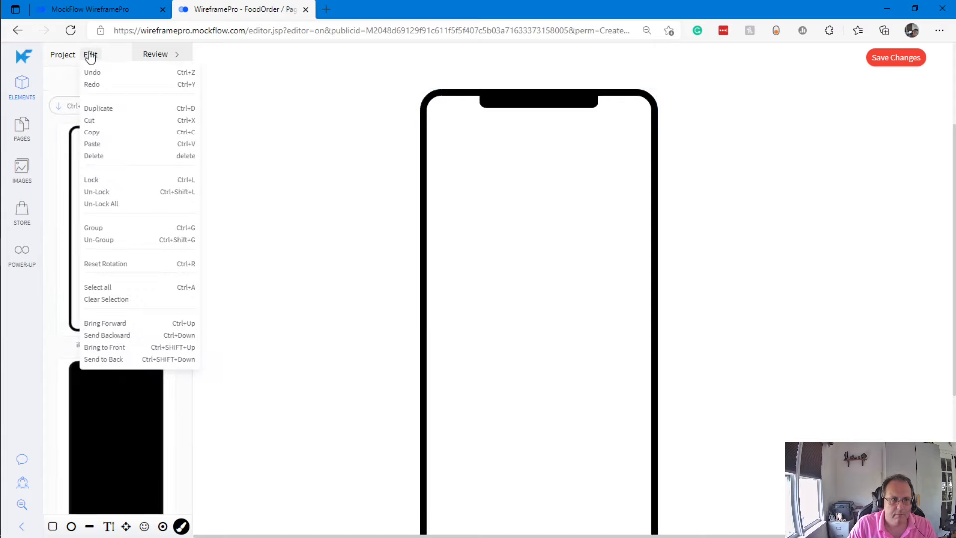
{"action": "scroll", "coordinate": [134, 179], "scroll_direction": "down", "scroll_amount": 6}
{"action": "scroll", "coordinate": [132, 174], "scroll_direction": "down", "scroll_amount": 2}
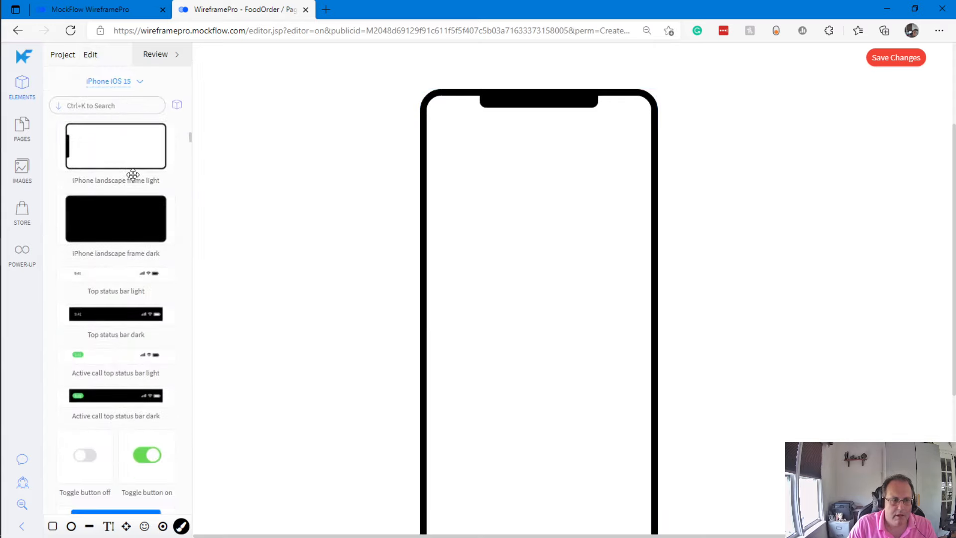
{"action": "scroll", "coordinate": [132, 175], "scroll_direction": "down", "scroll_amount": 12}
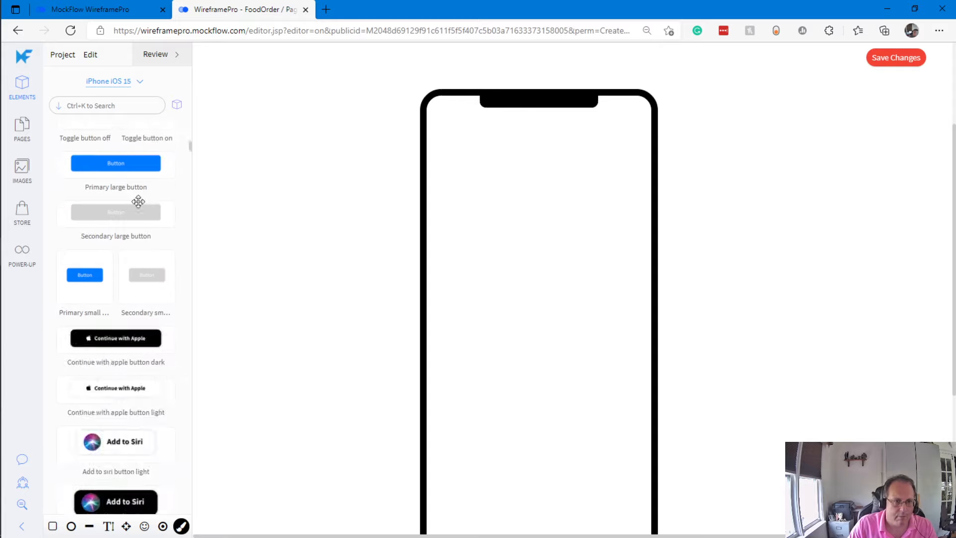
{"action": "scroll", "coordinate": [137, 202], "scroll_direction": "up", "scroll_amount": 20}
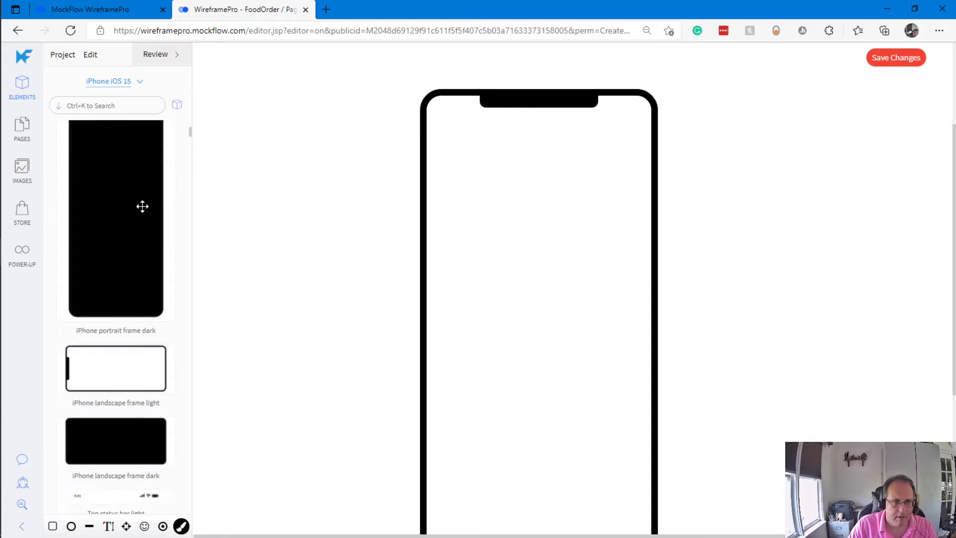
{"action": "scroll", "coordinate": [140, 221], "scroll_direction": "down", "scroll_amount": 5}
{"action": "scroll", "coordinate": [127, 226], "scroll_direction": "up", "scroll_amount": 5}
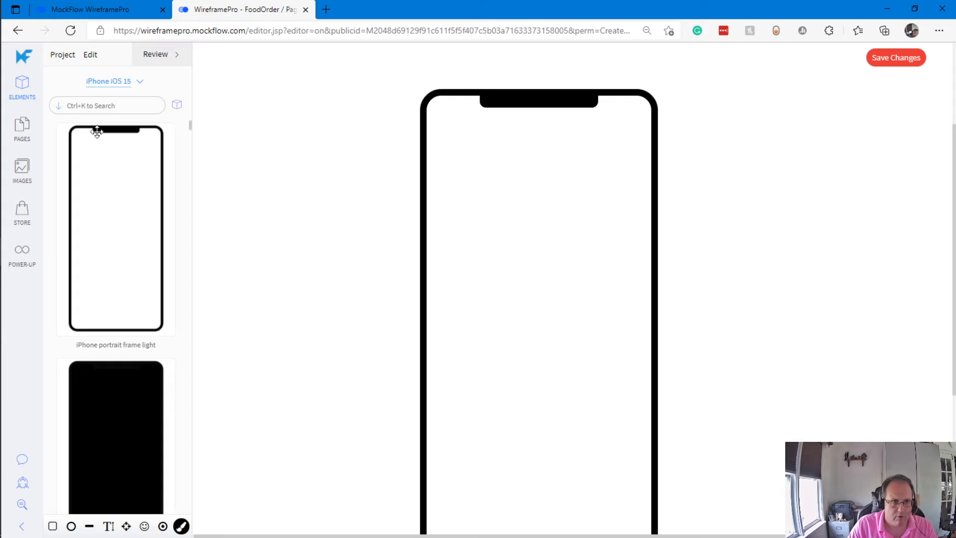
Find the title elements and place a light navigation bar with large title just below the phone frame's notch.
{"action": "left_click", "coordinate": [117, 111]}
{"action": "type", "text": "title"}
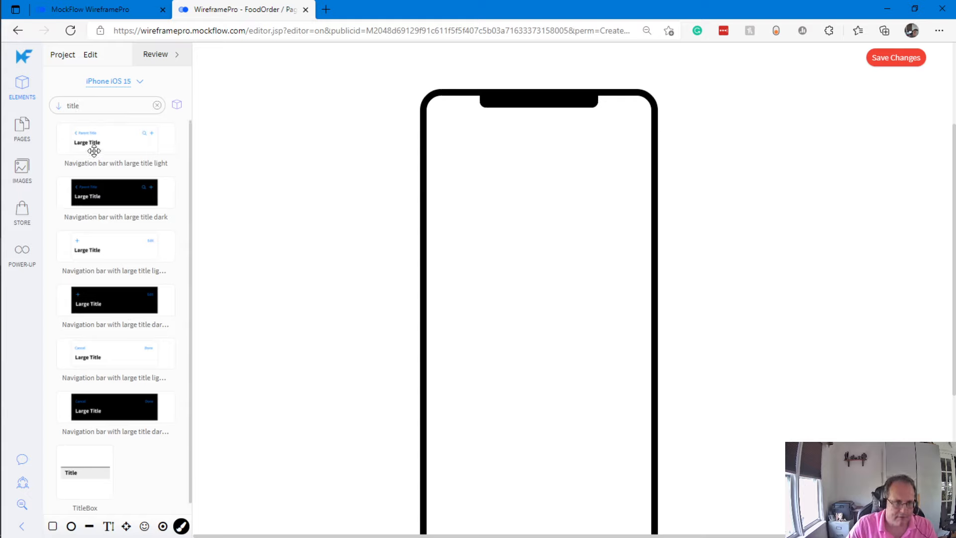
{"action": "left_click_drag", "start_coordinate": [98, 143], "coordinate": [491, 150]}
{"action": "left_click_drag", "start_coordinate": [550, 170], "coordinate": [490, 142]}
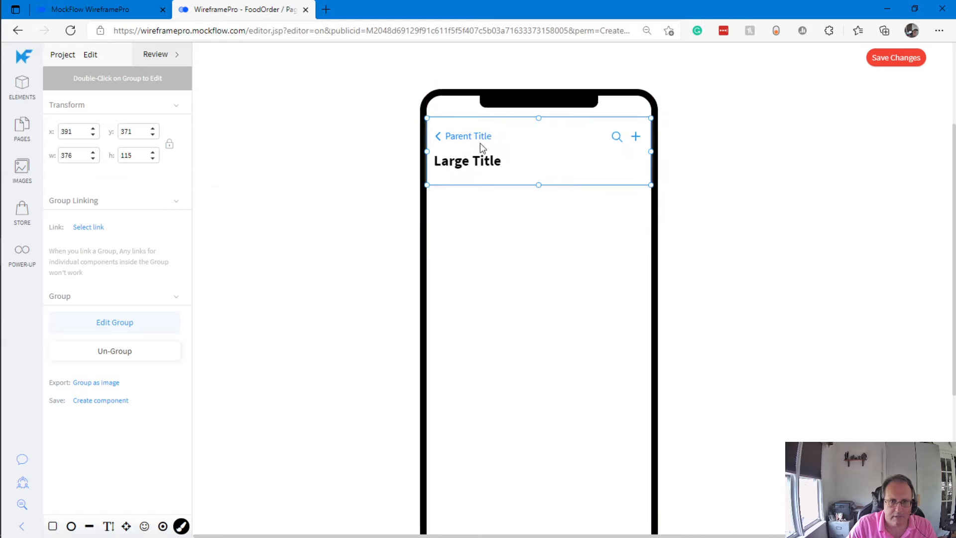
Change the navigation bar's large title text to "Food Name".
{"action": "double_click", "coordinate": [473, 164]}
{"action": "double_click", "coordinate": [469, 163]}
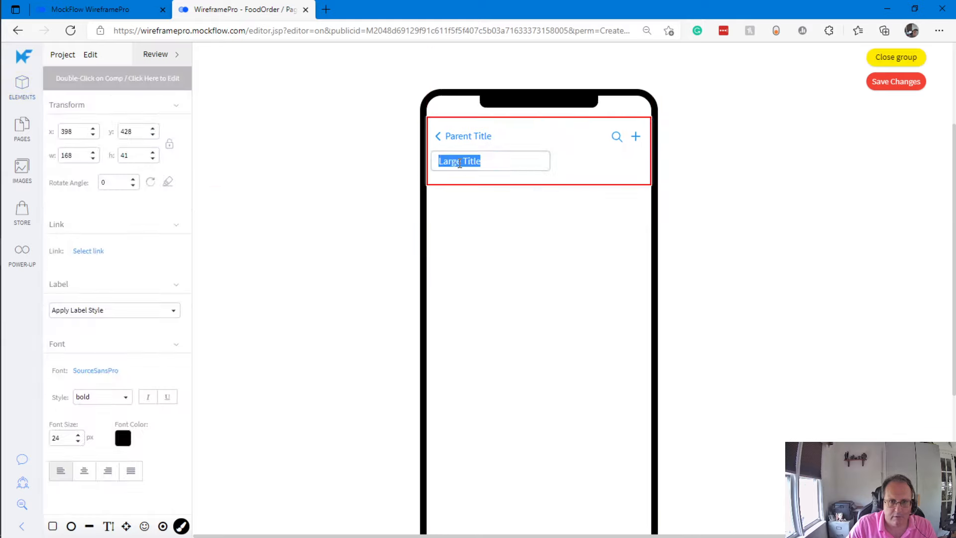
{"action": "type", "text": "FOod"}
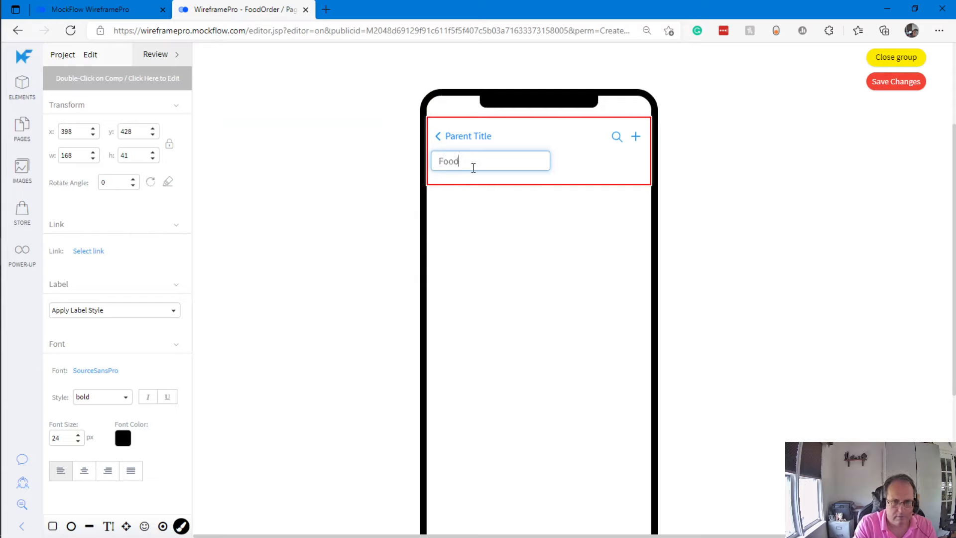
{"action": "type", "text": " Name"}
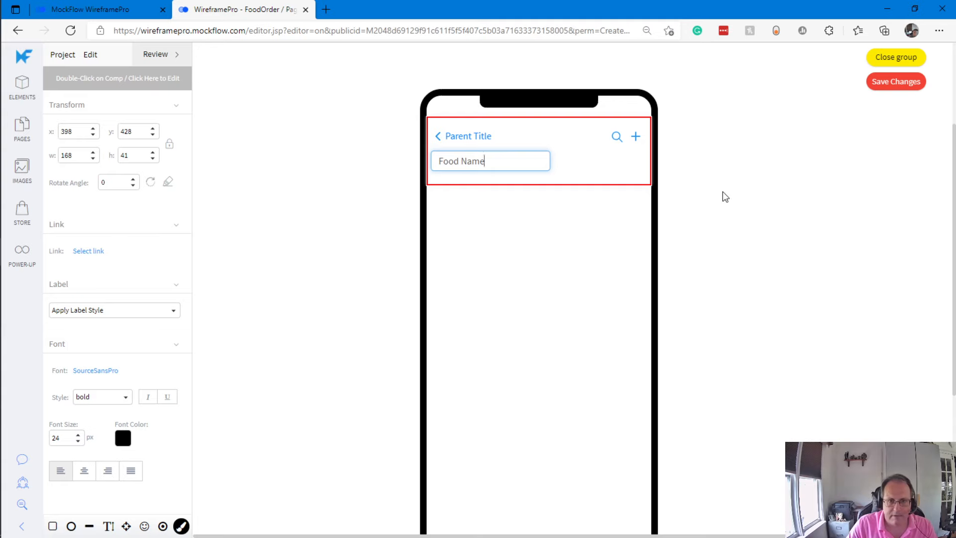
{"action": "left_click", "coordinate": [725, 195]}
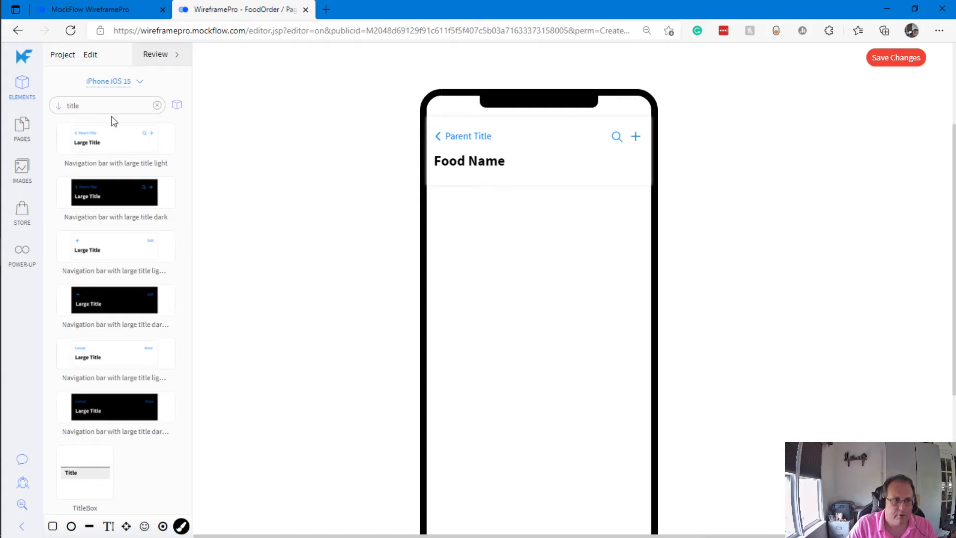
Search the element library for "image" instead of "title".
{"action": "left_click_drag", "start_coordinate": [110, 106], "coordinate": [14, 107]}
{"action": "type", "text": "image"}
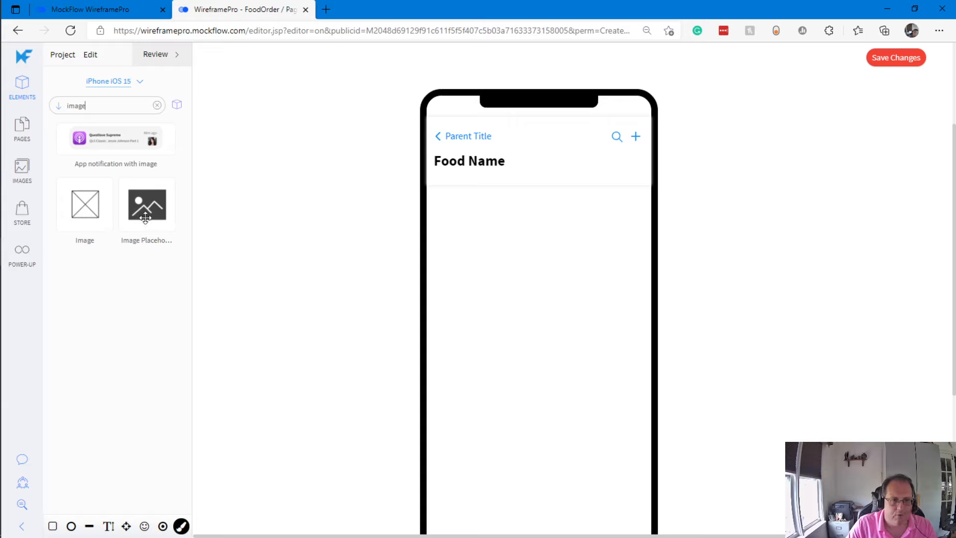
{"action": "left_click_drag", "start_coordinate": [85, 205], "coordinate": [472, 213]}
{"action": "left_click_drag", "start_coordinate": [501, 243], "coordinate": [644, 385]}
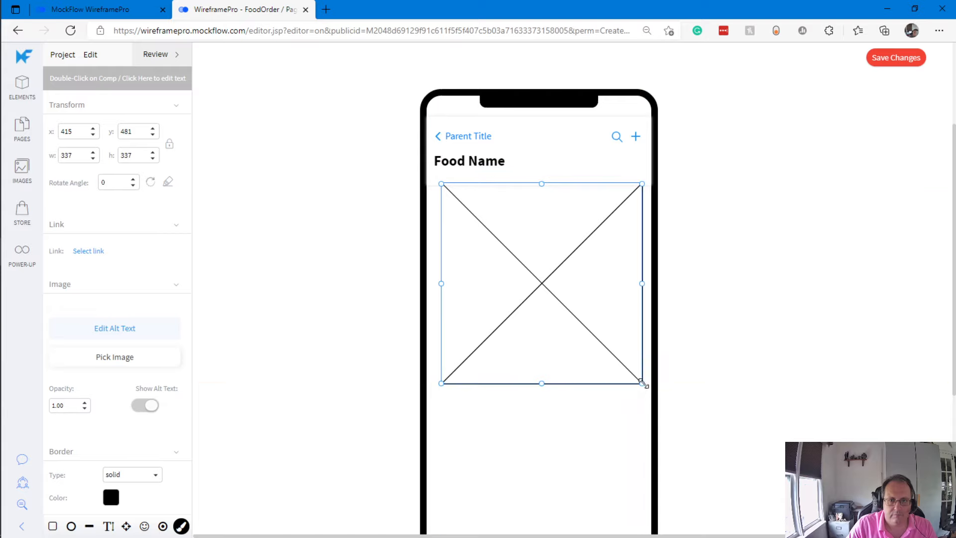
{"action": "left_click", "coordinate": [722, 329]}
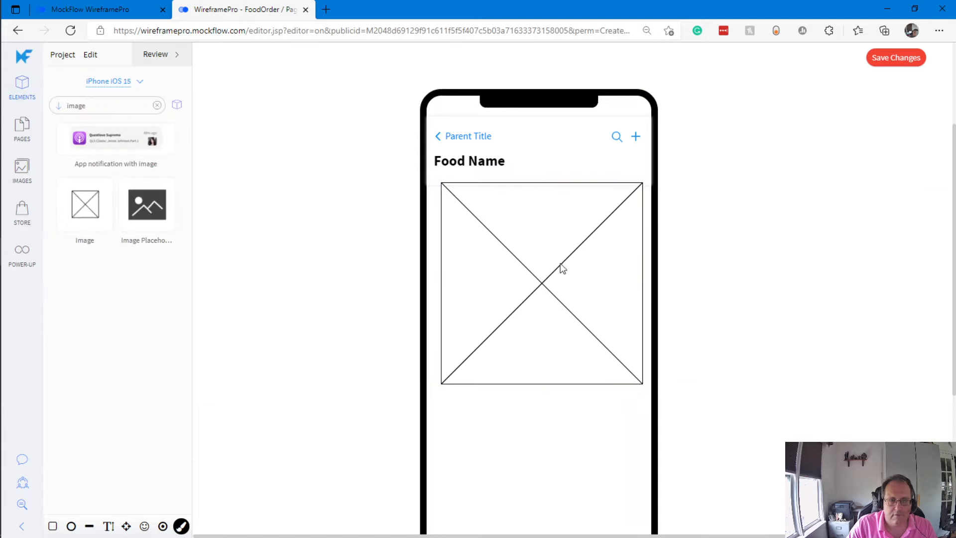
{"action": "left_click", "coordinate": [510, 275]}
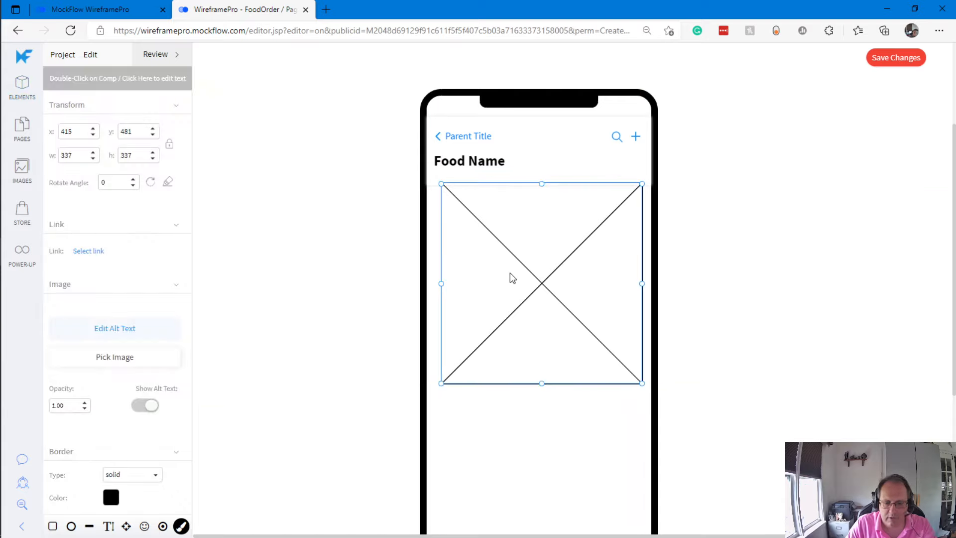
{"action": "key", "text": "Delete"}
Add an image placeholder below the Food Name navigation bar, nearly filling the phone screen's width.
{"action": "left_click_drag", "start_coordinate": [147, 204], "coordinate": [488, 264]}
{"action": "left_click", "coordinate": [842, 329]}
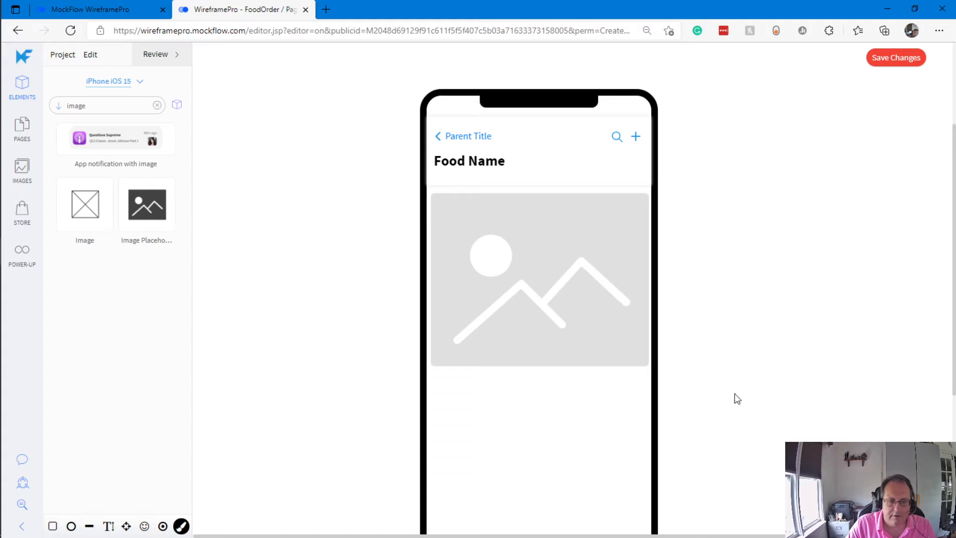
Find the text elements and add a text block, about 362 by 110, just below the image placeholder.
{"action": "double_click", "coordinate": [106, 109]}
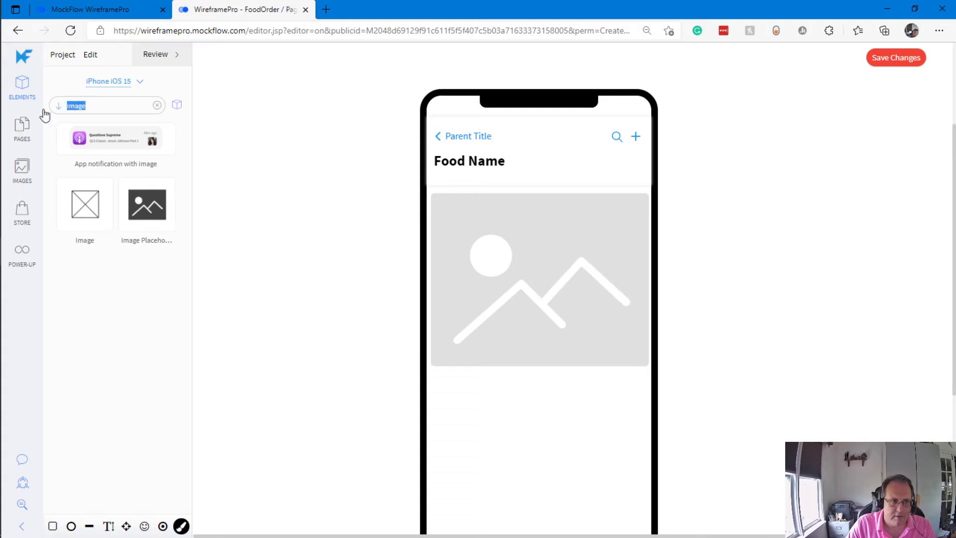
{"action": "type", "text": "text"}
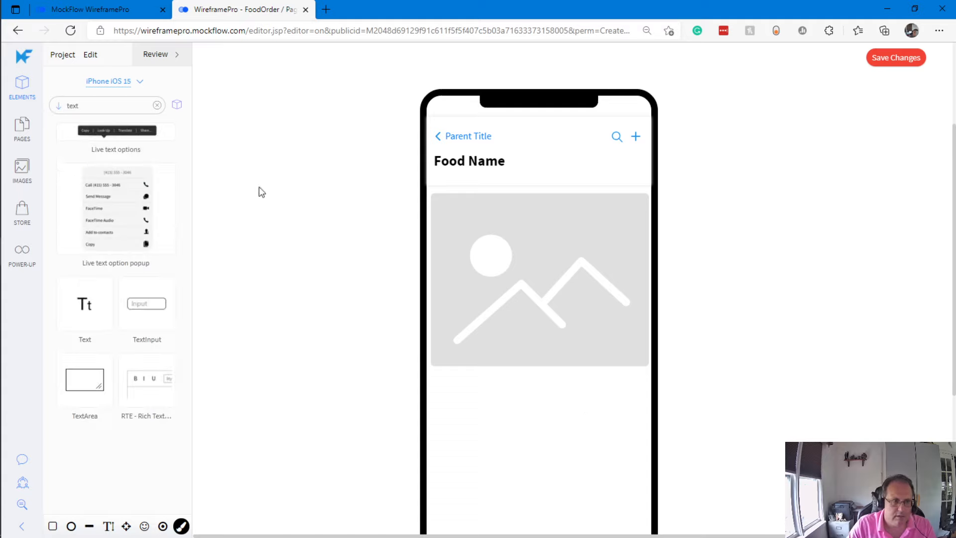
{"action": "left_click_drag", "start_coordinate": [92, 309], "coordinate": [498, 400]}
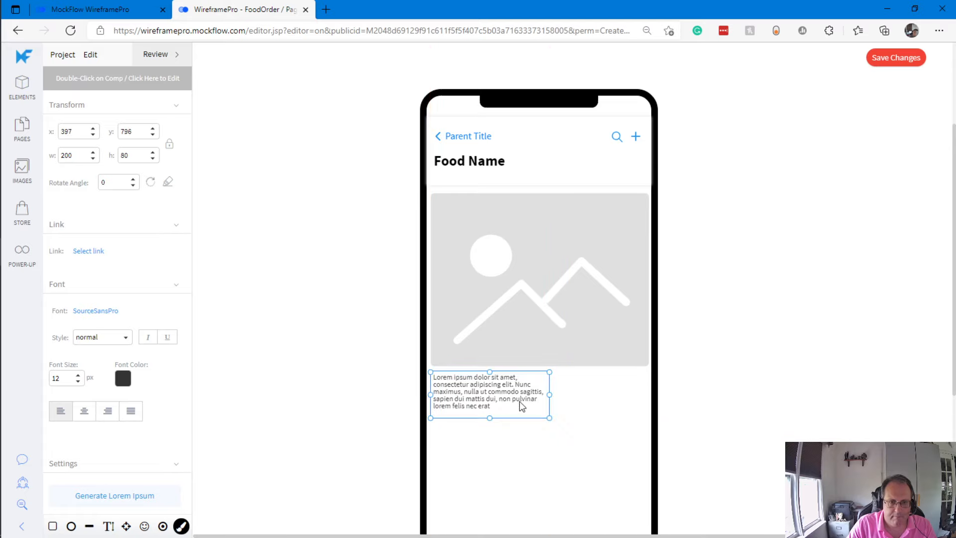
{"action": "left_click_drag", "start_coordinate": [548, 417], "coordinate": [646, 436]}
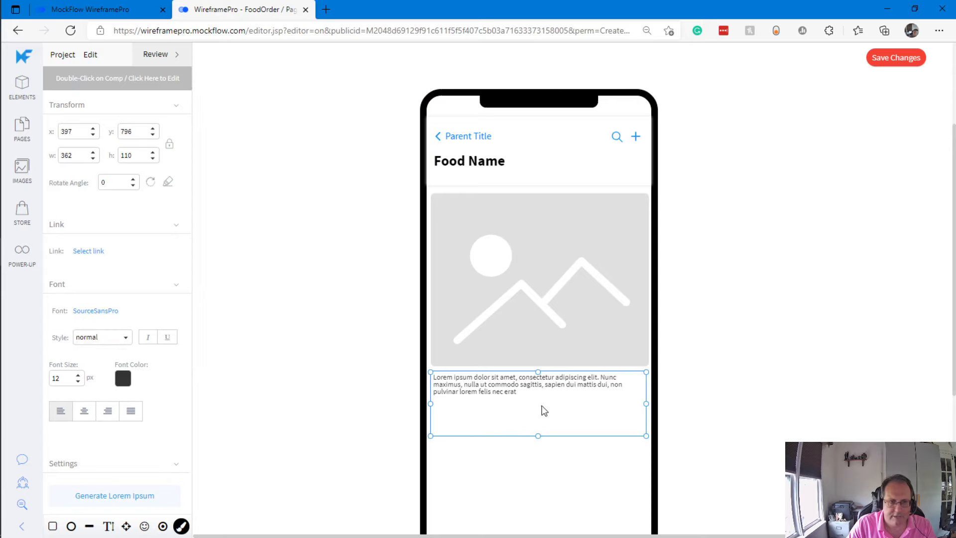
{"action": "mouse_move", "coordinate": [543, 408]}
{"action": "left_mouse_down"}
{"action": "mouse_move", "coordinate": [516, 397]}
{"action": "mouse_move", "coordinate": [560, 413]}
{"action": "mouse_move", "coordinate": [551, 403]}
{"action": "left_mouse_up"}
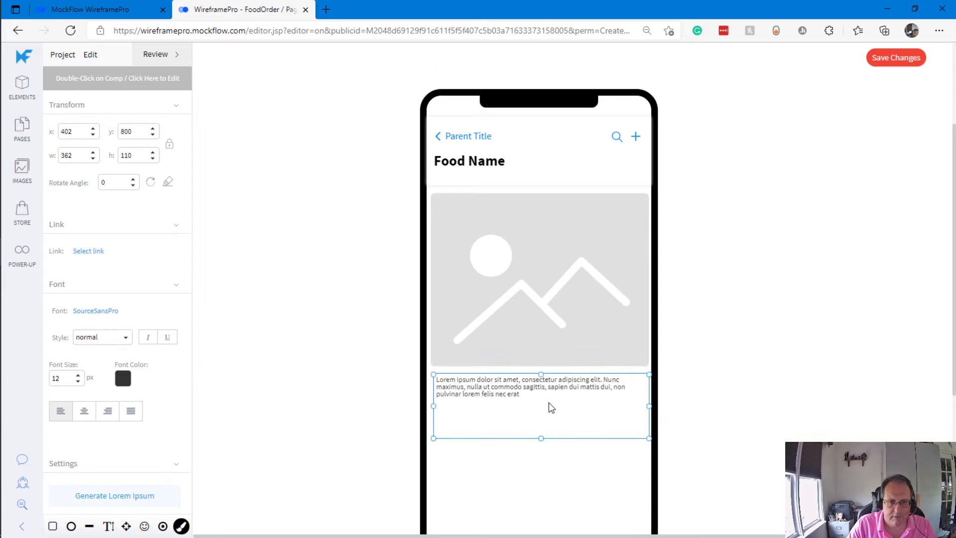
Set the description text's font size to 17 px and nudge its block into line beneath the image placeholder.
{"action": "left_click", "coordinate": [78, 375]}
{"action": "left_click", "coordinate": [78, 375]}
{"action": "left_click", "coordinate": [78, 375]}
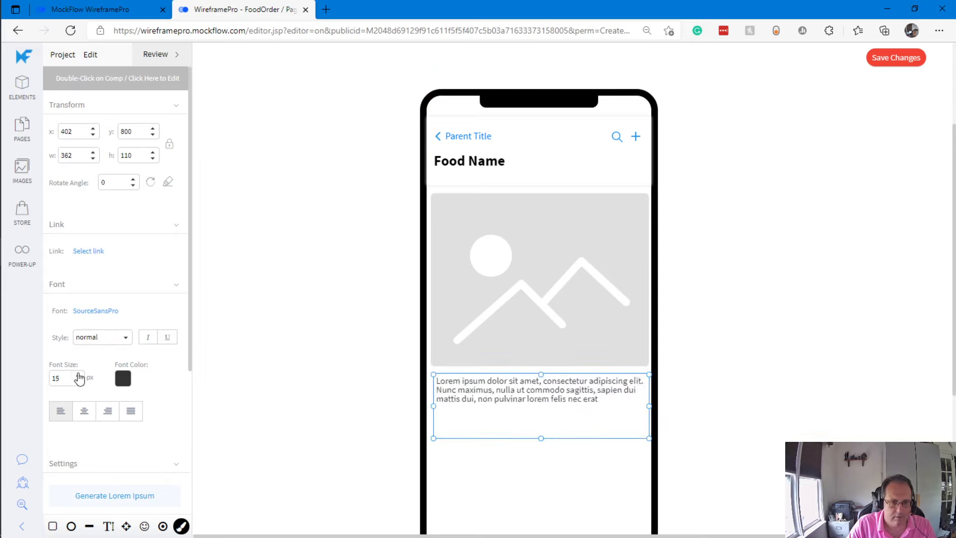
{"action": "left_click", "coordinate": [78, 375]}
{"action": "left_click", "coordinate": [78, 375]}
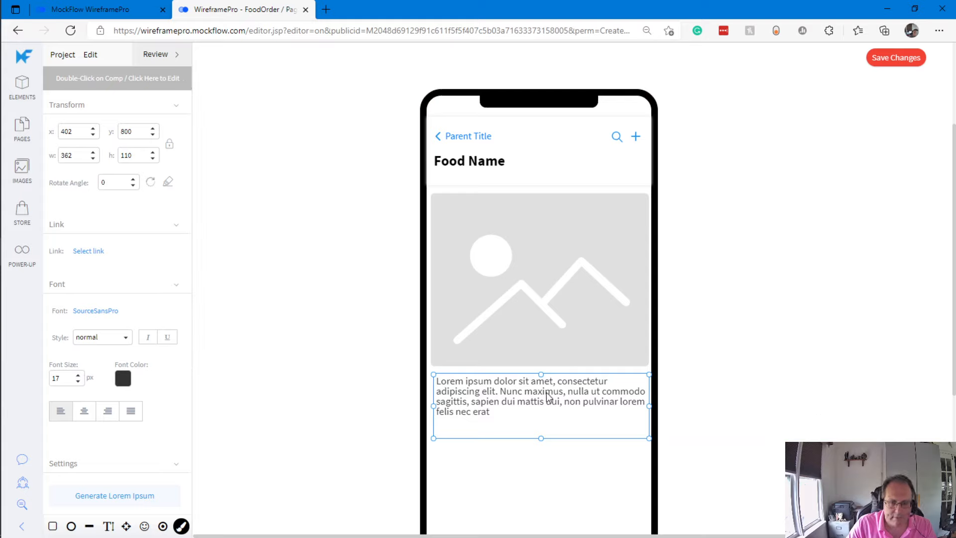
{"action": "left_click_drag", "start_coordinate": [547, 396], "coordinate": [546, 395]}
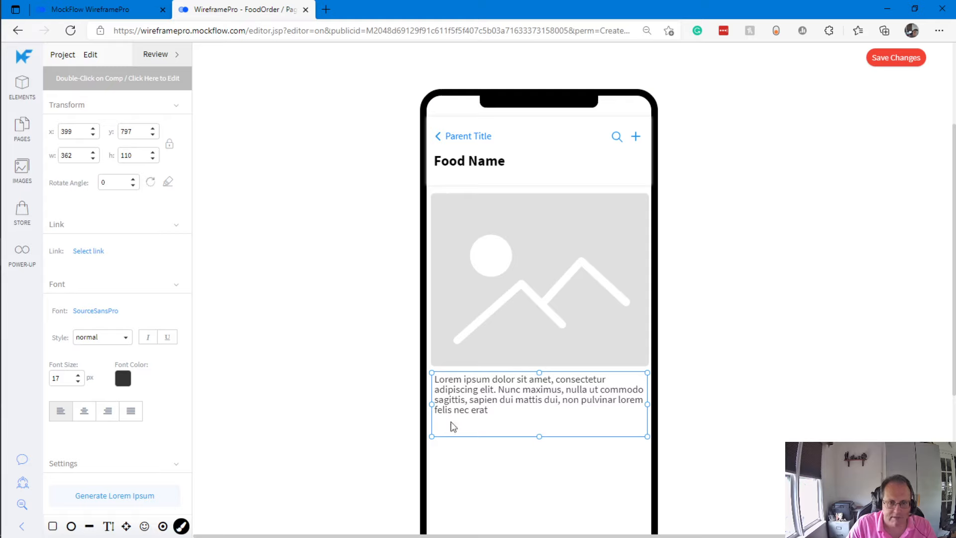
{"action": "left_click", "coordinate": [786, 338]}
Search the element library for "button" instead of "text".
{"action": "scroll", "coordinate": [767, 343], "scroll_direction": "down", "scroll_amount": 2}
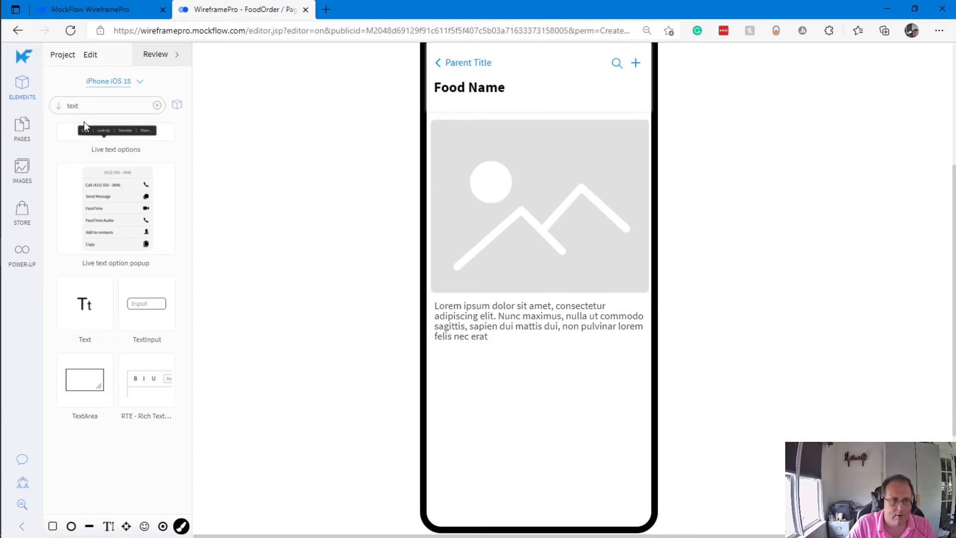
{"action": "double_click", "coordinate": [80, 106]}
{"action": "type", "text": "out"}
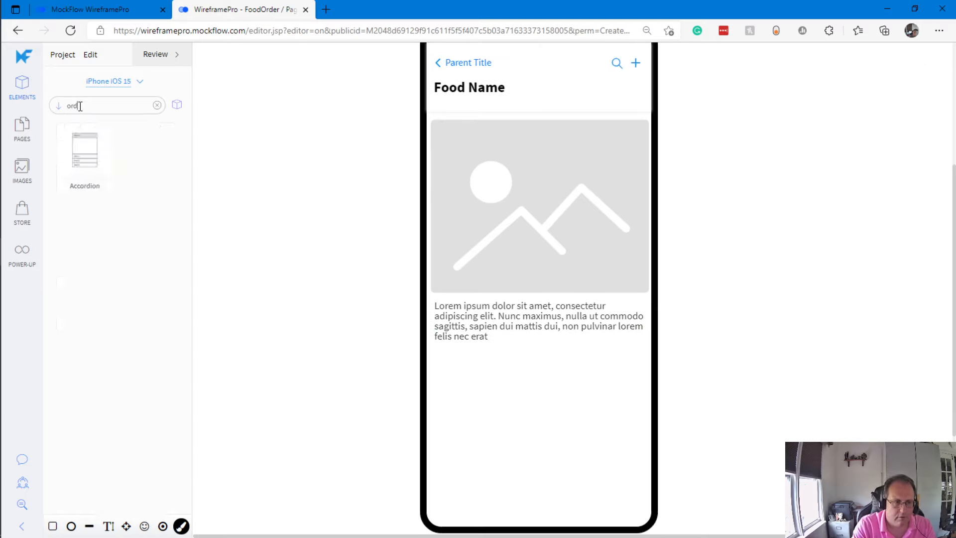
{"action": "key", "text": "BackSpace"}
{"action": "key", "text": "BackSpace"}
{"action": "key", "text": "BackSpace"}
{"action": "type", "text": "button"}
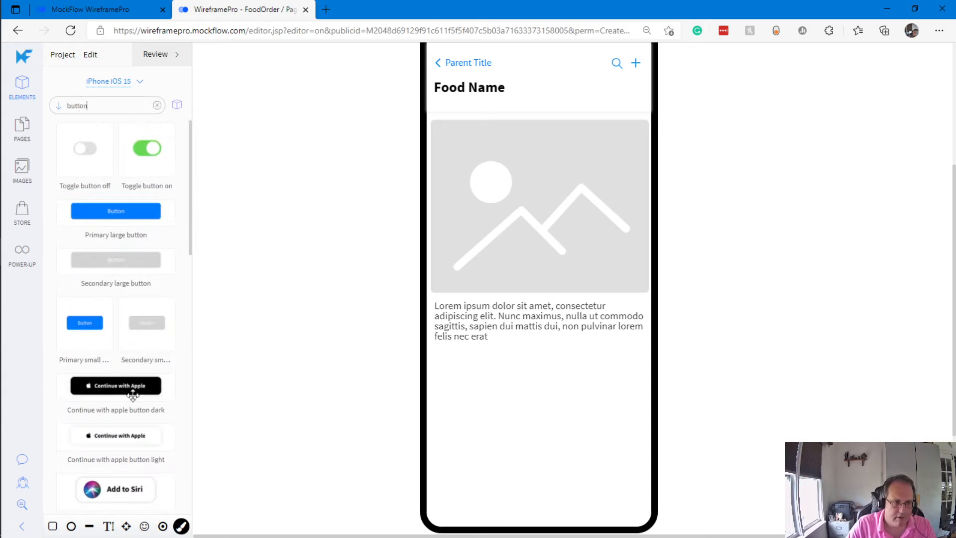
Place a primary large button, about 357 wide, below the description text and label it "Add to Order!".
{"action": "scroll", "coordinate": [148, 404], "scroll_direction": "down", "scroll_amount": 5}
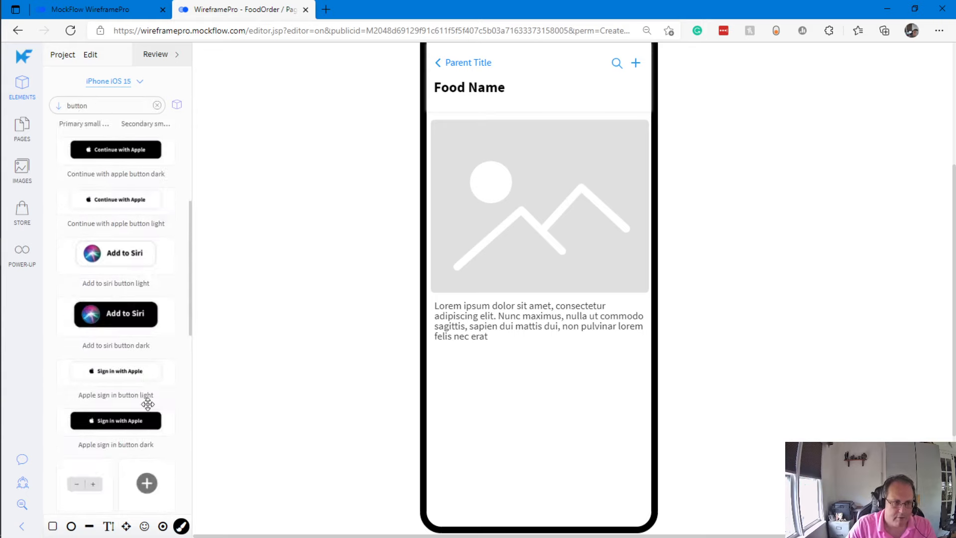
{"action": "scroll", "coordinate": [148, 405], "scroll_direction": "up", "scroll_amount": 5}
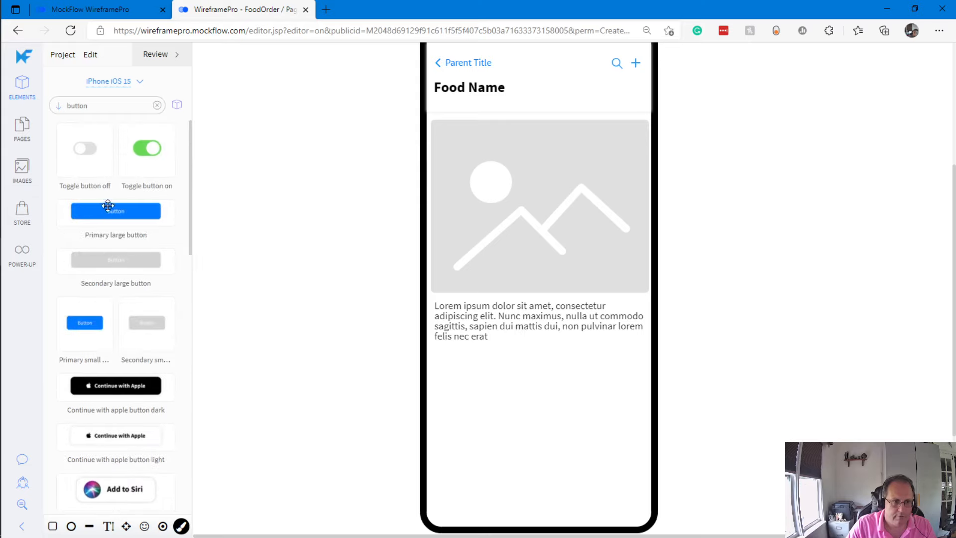
{"action": "left_click_drag", "start_coordinate": [125, 211], "coordinate": [459, 366]}
{"action": "left_click_drag", "start_coordinate": [596, 369], "coordinate": [649, 378]}
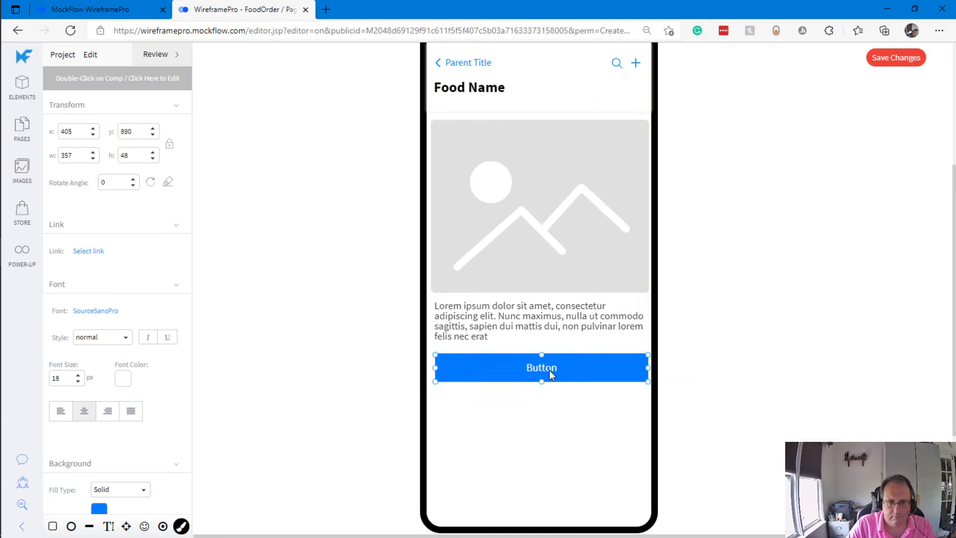
{"action": "double_click", "coordinate": [549, 370]}
{"action": "type", "text": "Add to "}
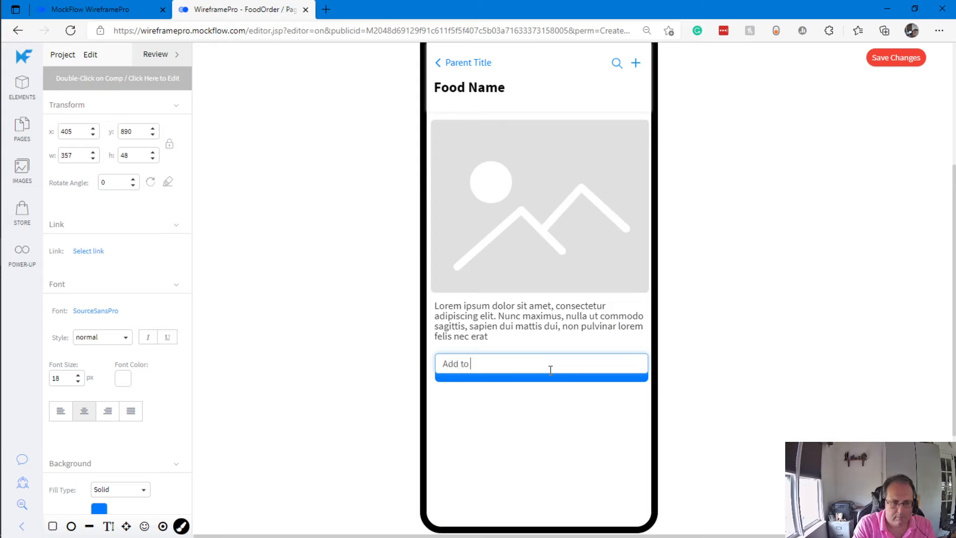
{"action": "type", "text": "Order!"}
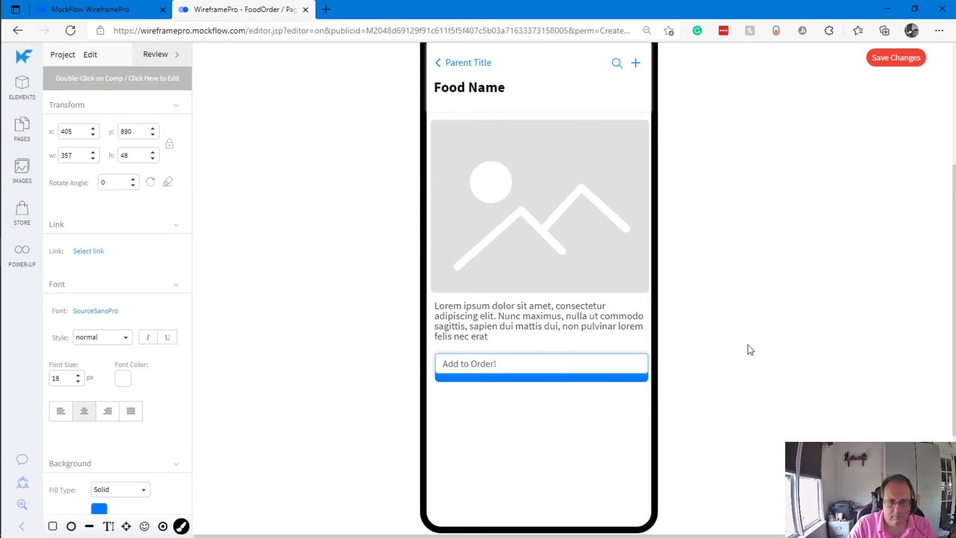
{"action": "left_click", "coordinate": [750, 349]}
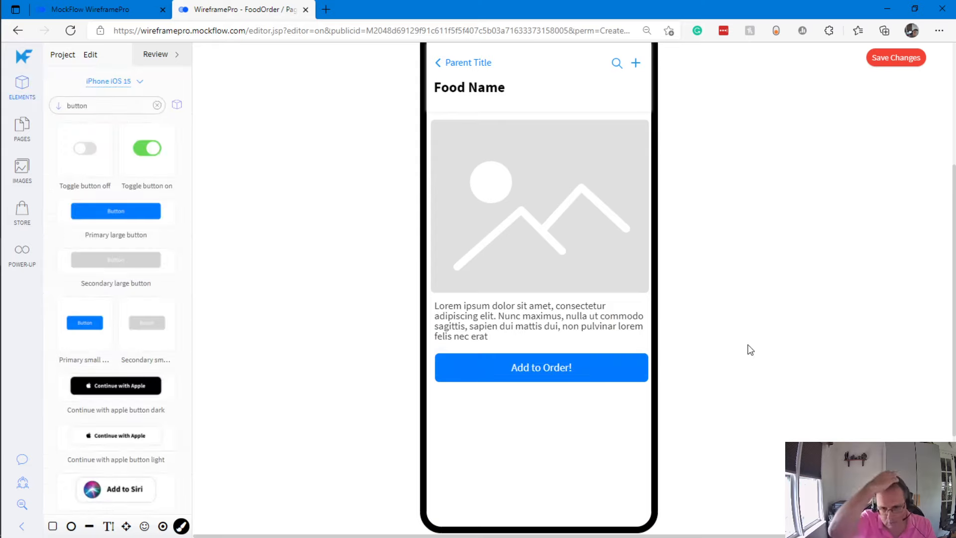
Place a primary small button below the left end of "Add to Order!" and label it "< Previous Item".
{"action": "scroll", "coordinate": [750, 350], "scroll_direction": "up", "scroll_amount": 1}
{"action": "scroll", "coordinate": [750, 349], "scroll_direction": "down", "scroll_amount": 1}
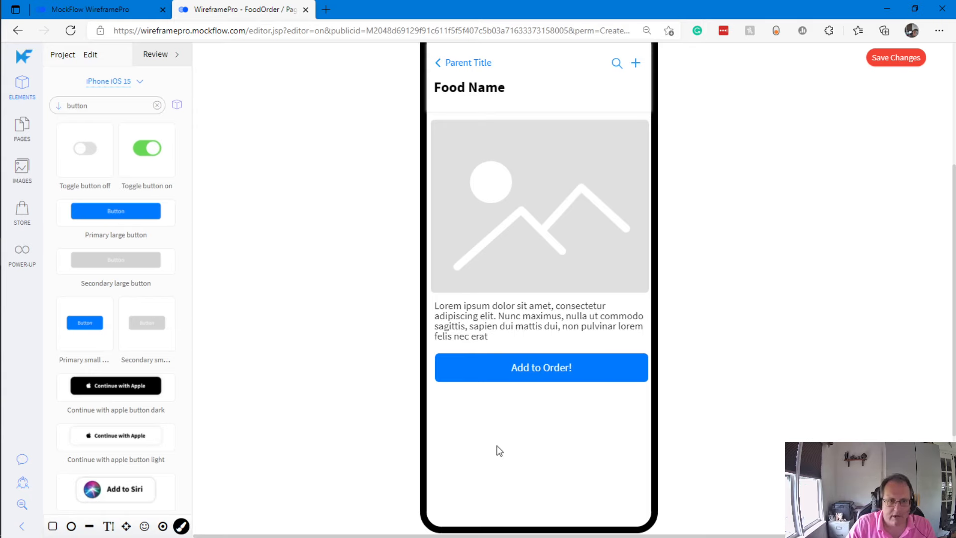
{"action": "left_click_drag", "start_coordinate": [85, 323], "coordinate": [483, 405]}
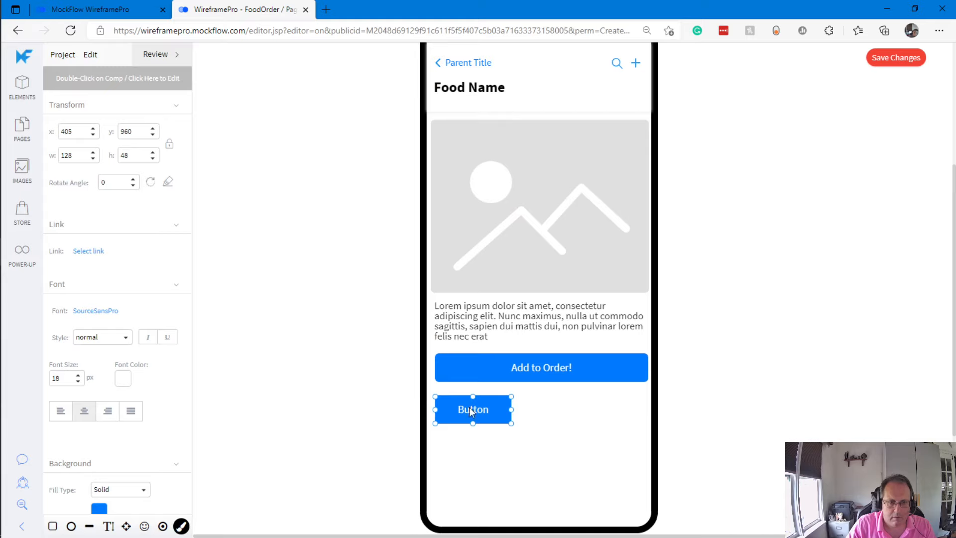
{"action": "double_click", "coordinate": [469, 408]}
{"action": "type", "text": "<"}
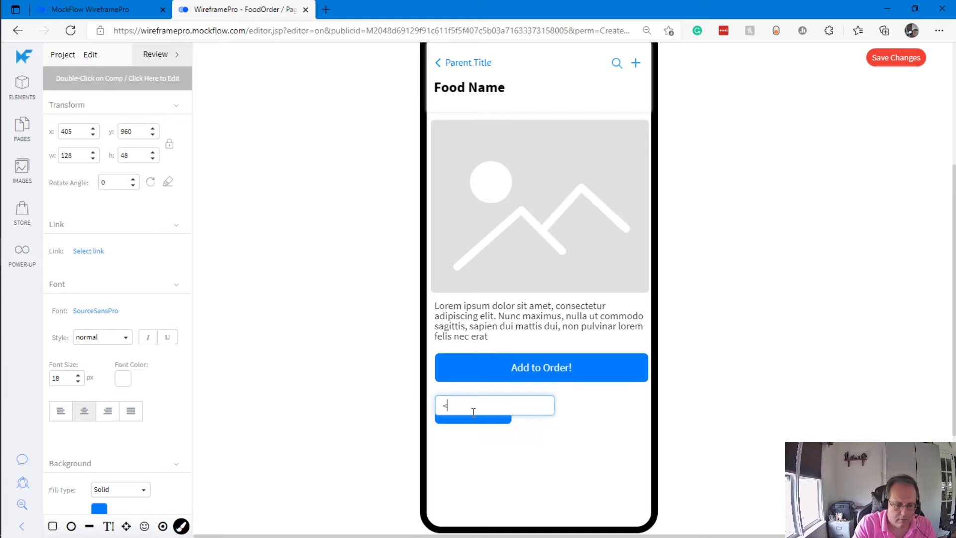
{"action": "type", "text": " Previou"}
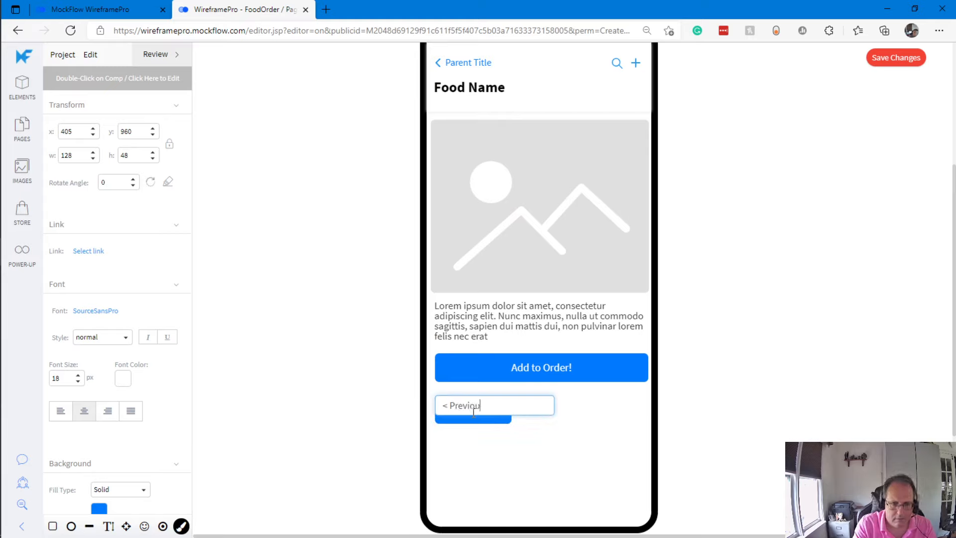
{"action": "type", "text": "s Item"}
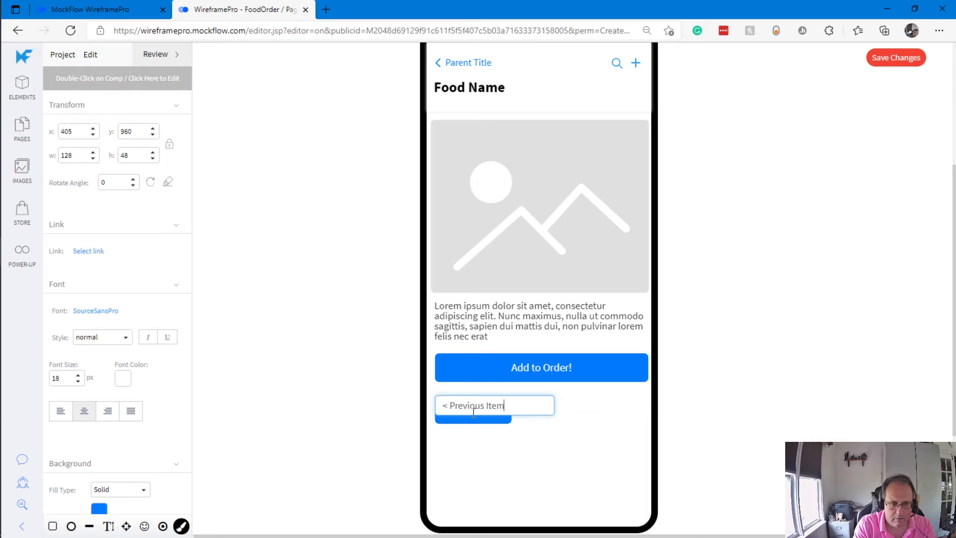
{"action": "left_click", "coordinate": [779, 392]}
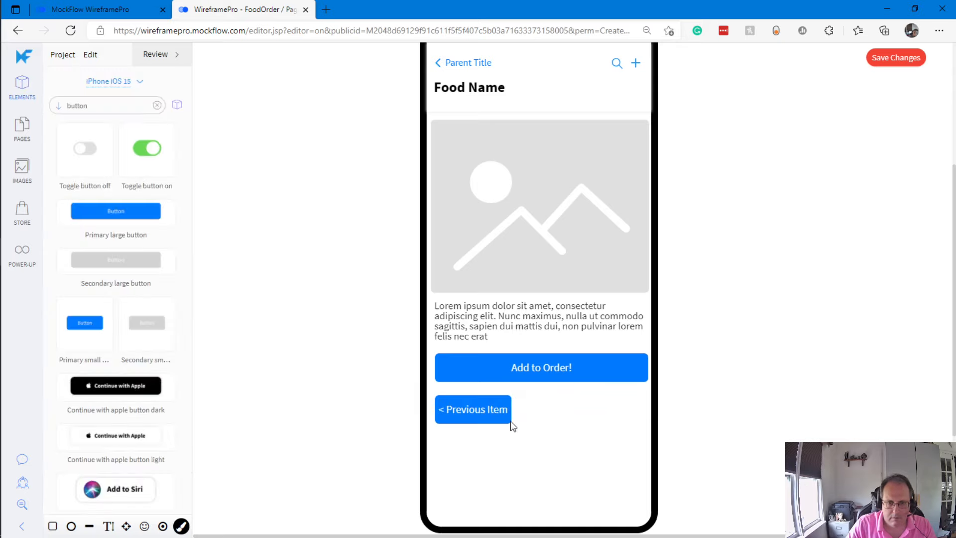
{"action": "left_click", "coordinate": [478, 417]}
{"action": "key", "text": "ctrl+v"}
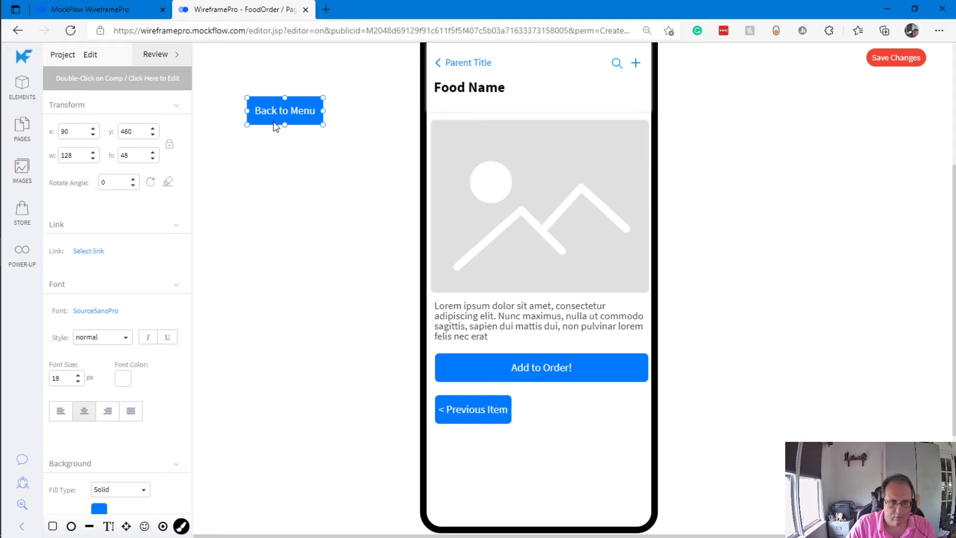
{"action": "key", "text": "Delete"}
Duplicate the "< Previous Item" button and move the copy below the right end of "Add to Order!".
{"action": "left_click", "coordinate": [468, 408]}
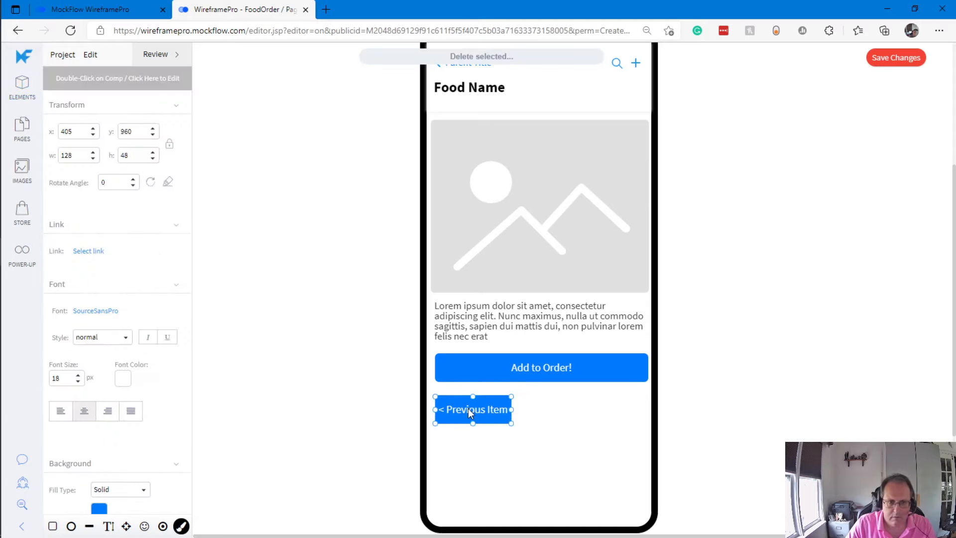
{"action": "key", "text": "ctrl+c"}
{"action": "left_click", "coordinate": [633, 420]}
{"action": "key", "text": "ctrl+v"}
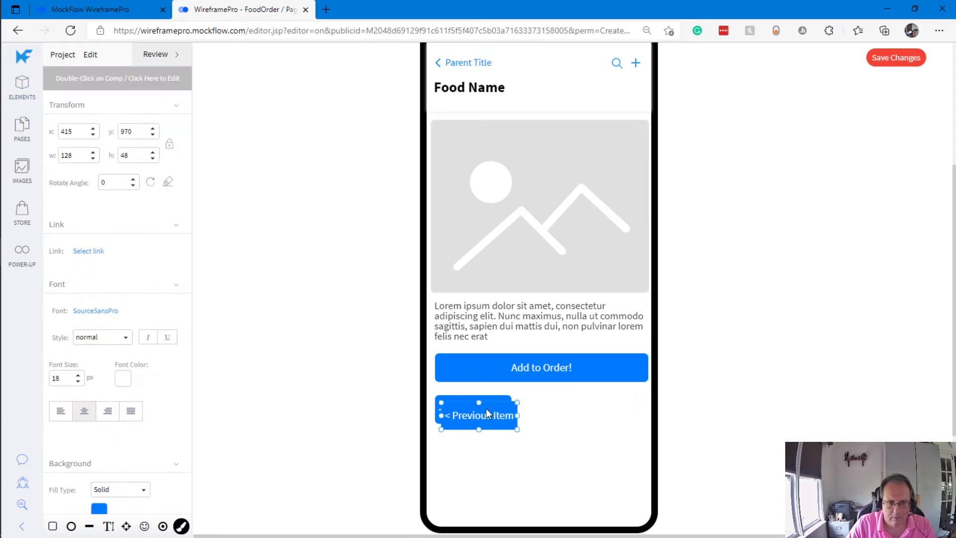
{"action": "left_click_drag", "start_coordinate": [486, 408], "coordinate": [614, 400]}
Change the copied button's label to "Next Item >" and align it level with the "< Previous Item" button.
{"action": "double_click", "coordinate": [605, 405]}
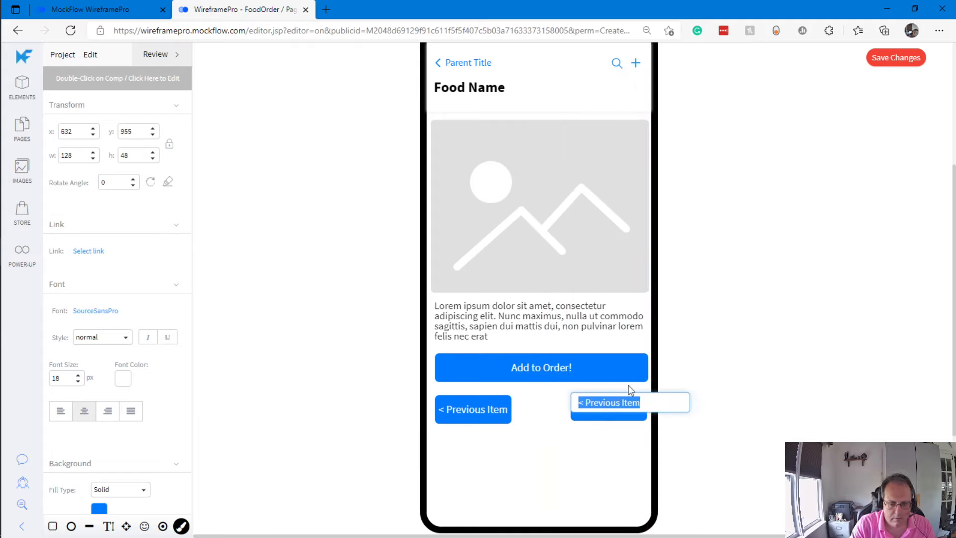
{"action": "type", "text": "Nex"}
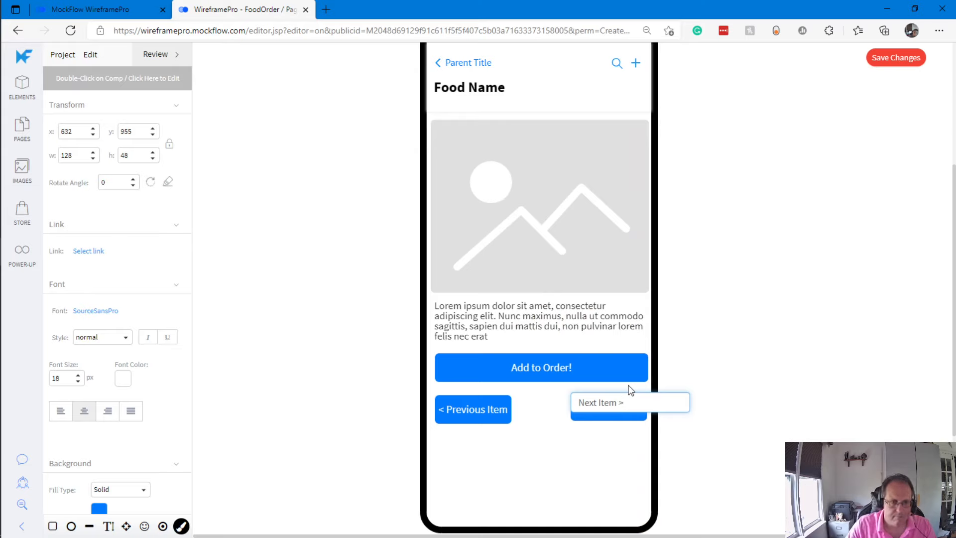
{"action": "type", "text": "t Item >"}
{"action": "left_click", "coordinate": [706, 348]}
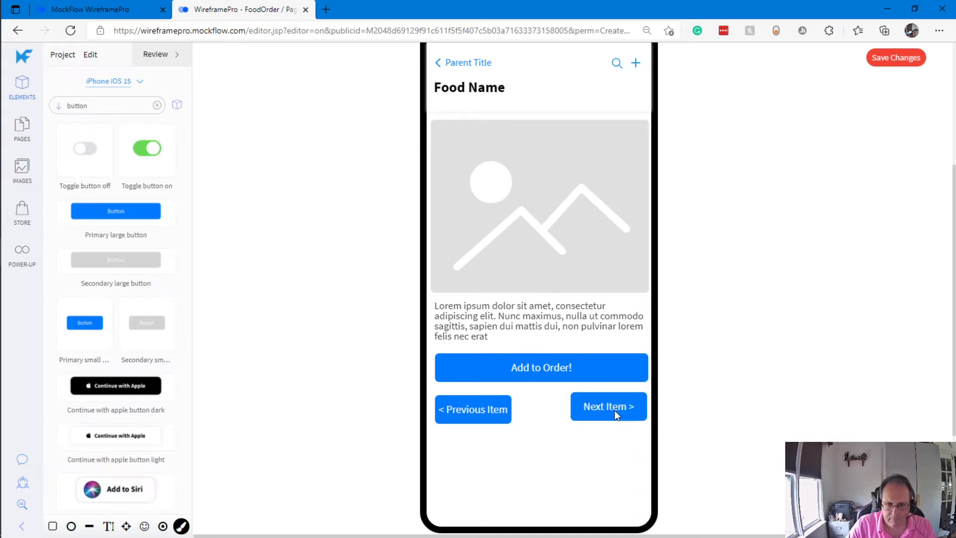
{"action": "mouse_move", "coordinate": [615, 411]}
{"action": "left_mouse_down"}
{"action": "mouse_move", "coordinate": [616, 423]}
{"action": "mouse_move", "coordinate": [614, 414]}
{"action": "left_mouse_up"}
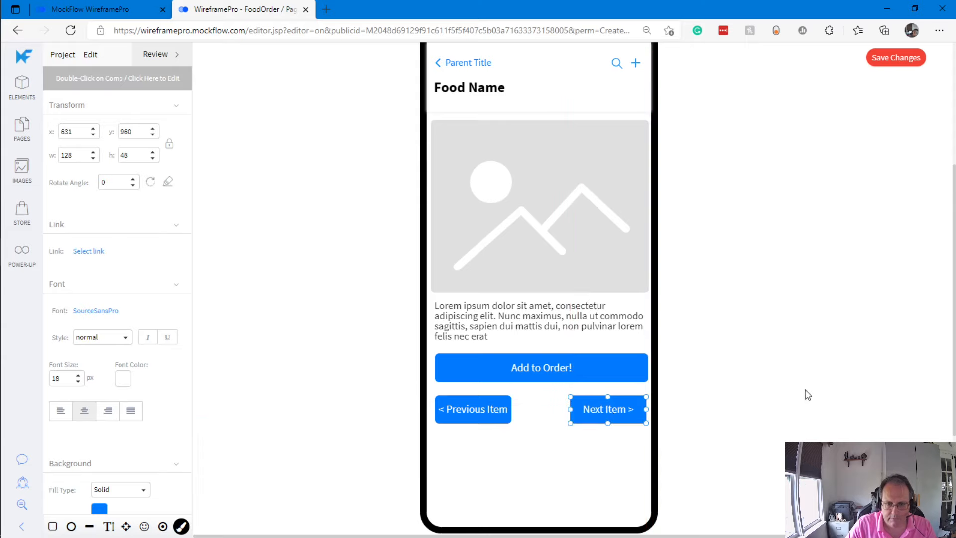
{"action": "left_click", "coordinate": [823, 393]}
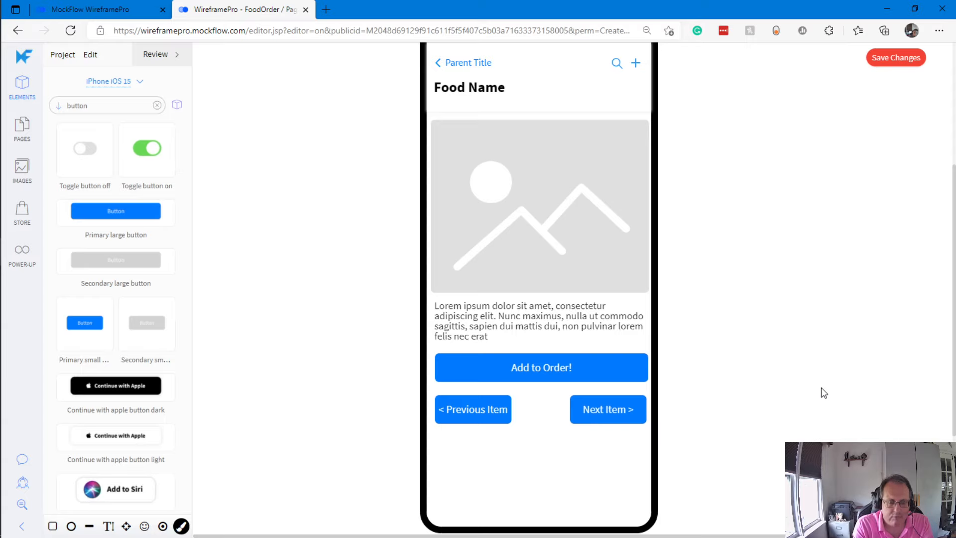
Save the changes to the food item wireframe page.
{"action": "scroll", "coordinate": [821, 388], "scroll_direction": "up", "scroll_amount": 2}
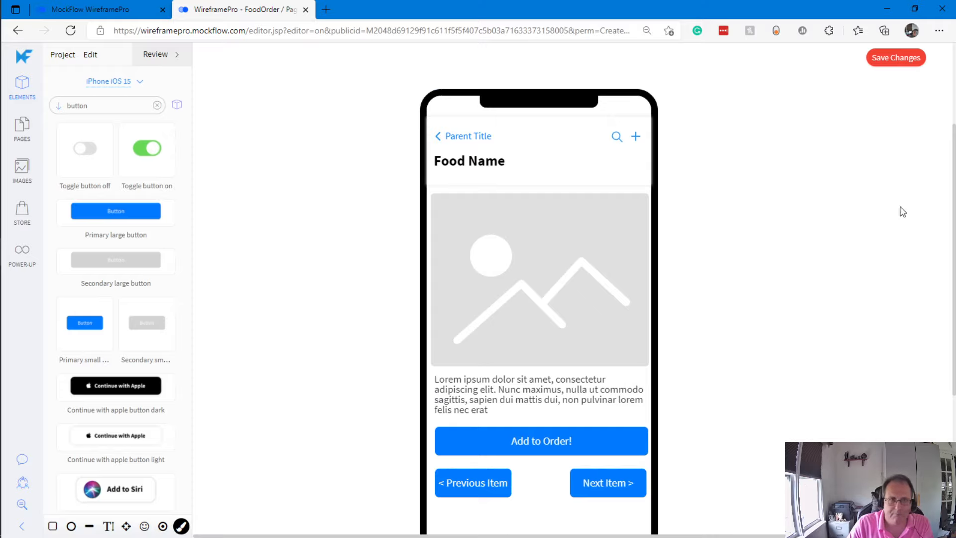
{"action": "left_click", "coordinate": [892, 59]}
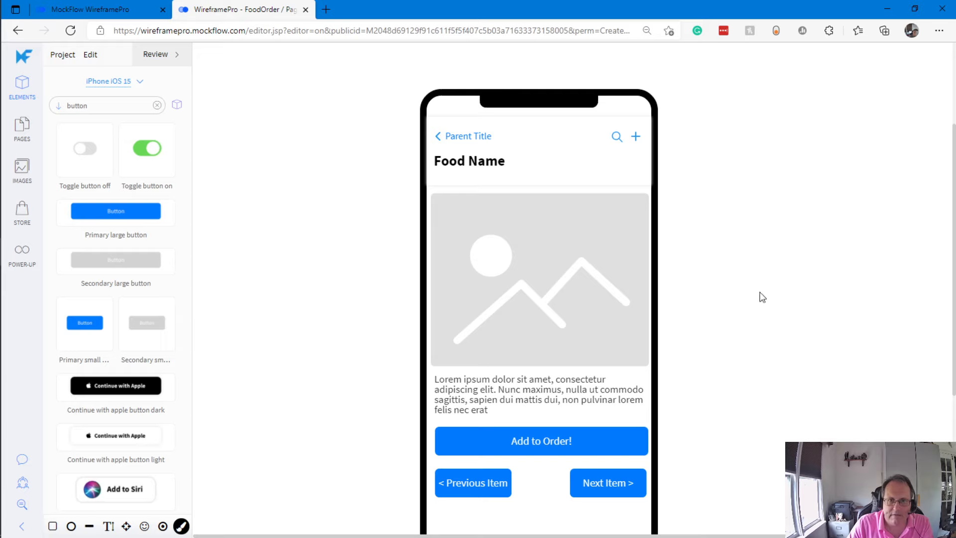
Export Page 1 of the wireframe as a PNG image, download it and look over the exported picture.
{"action": "scroll", "coordinate": [734, 335], "scroll_direction": "down", "scroll_amount": 2}
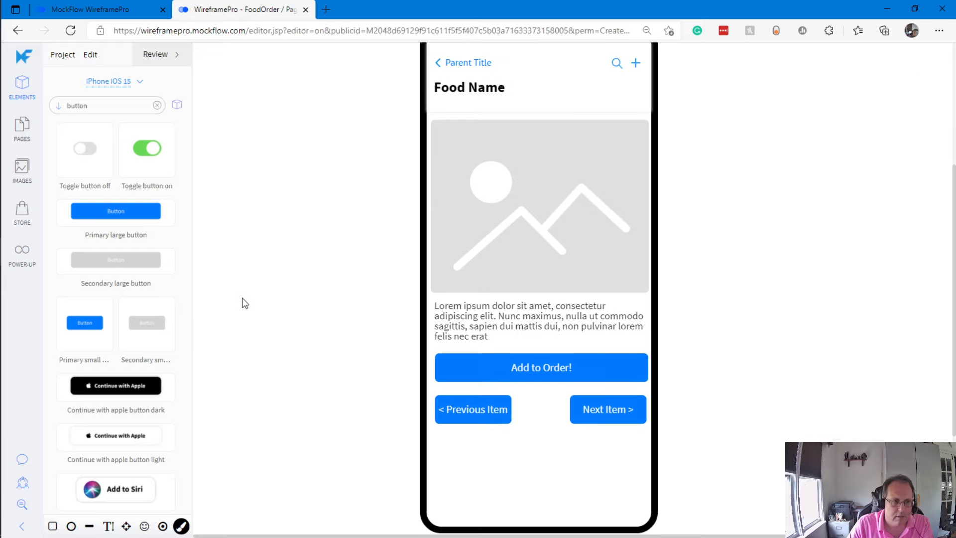
{"action": "left_click", "coordinate": [59, 57]}
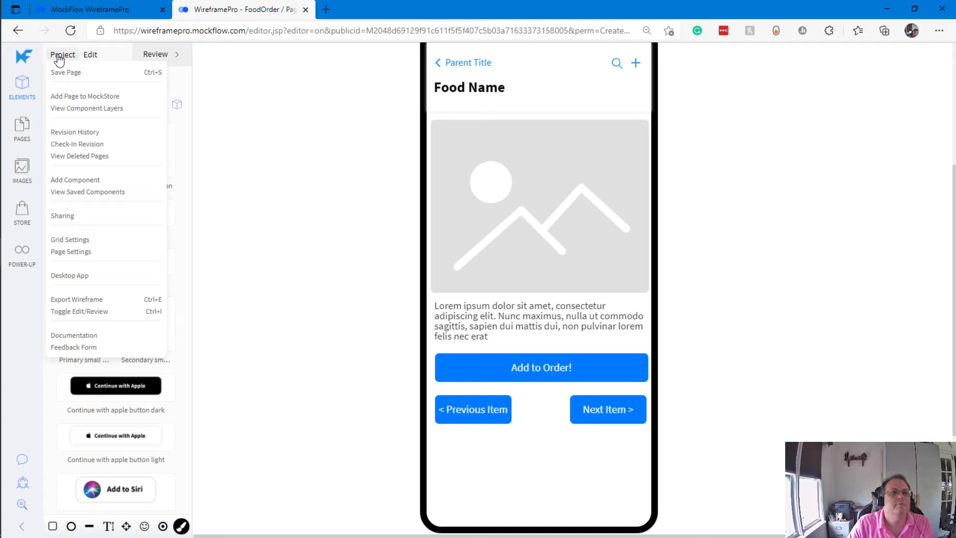
{"action": "left_click", "coordinate": [110, 301]}
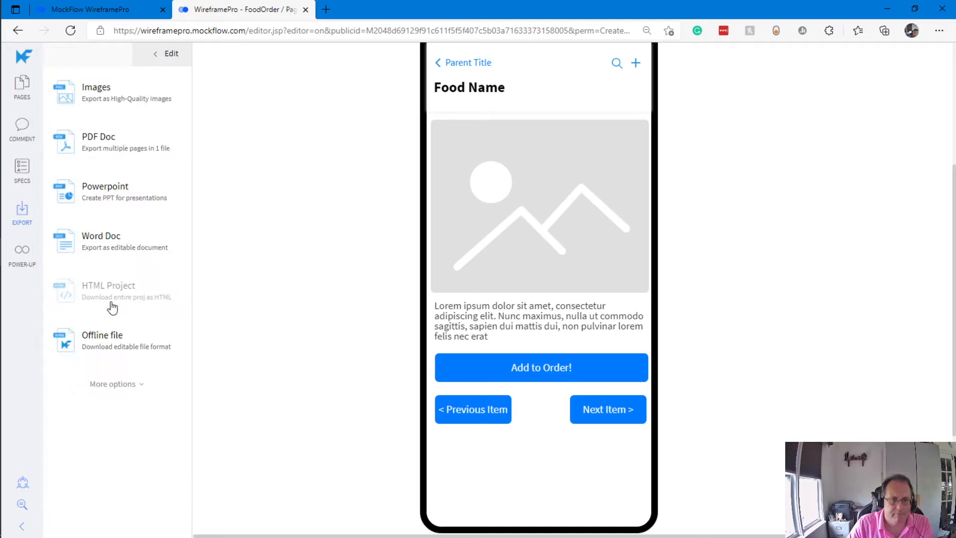
{"action": "left_click", "coordinate": [99, 93]}
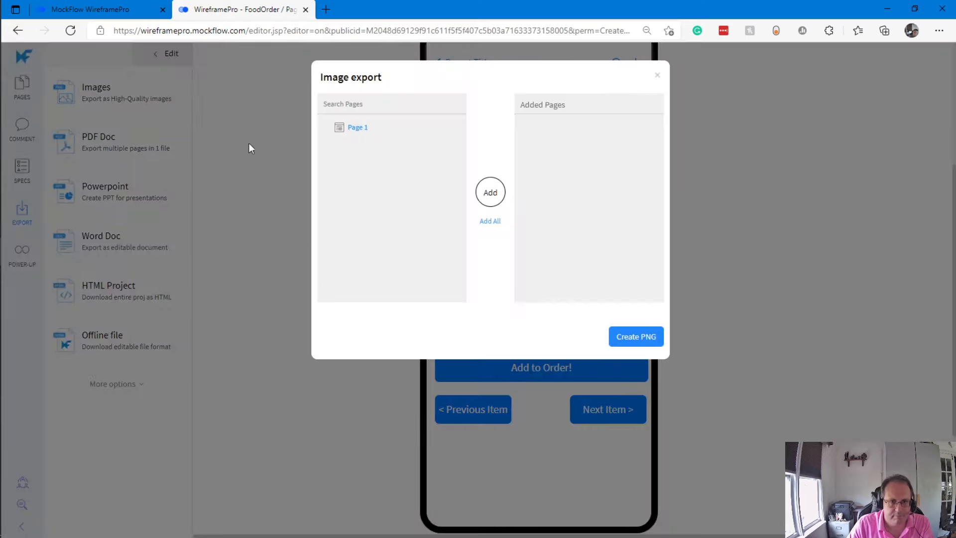
{"action": "left_click", "coordinate": [351, 128]}
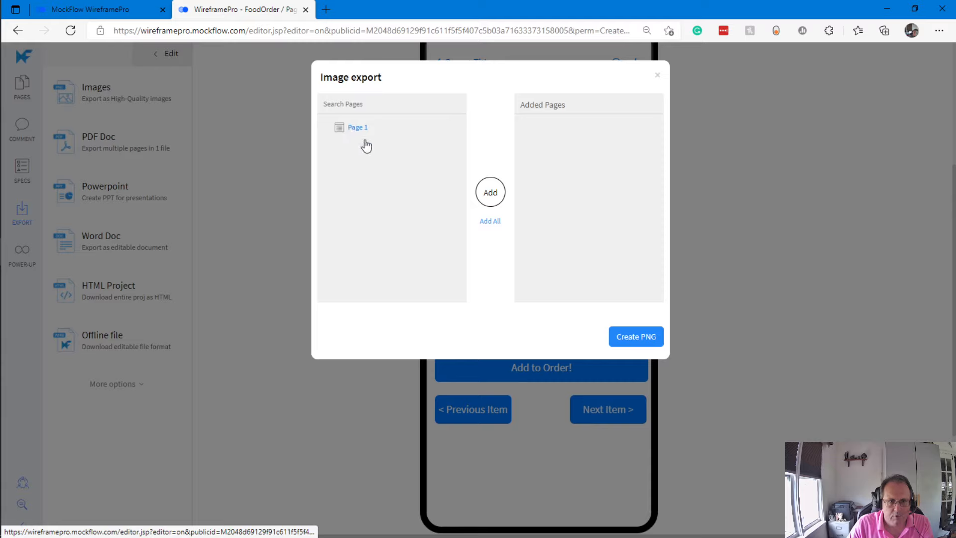
{"action": "left_click", "coordinate": [491, 193]}
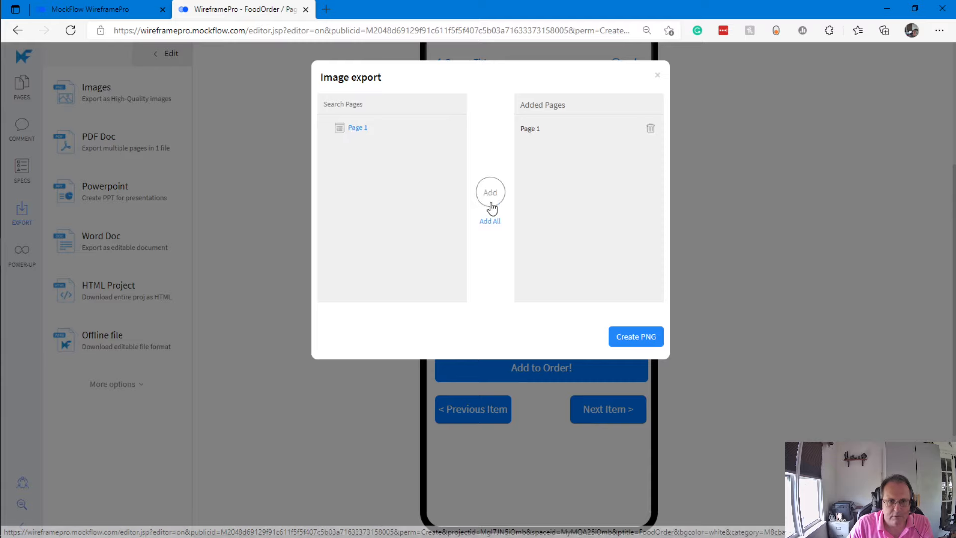
{"action": "left_click", "coordinate": [630, 337]}
{"action": "left_click", "coordinate": [500, 206]}
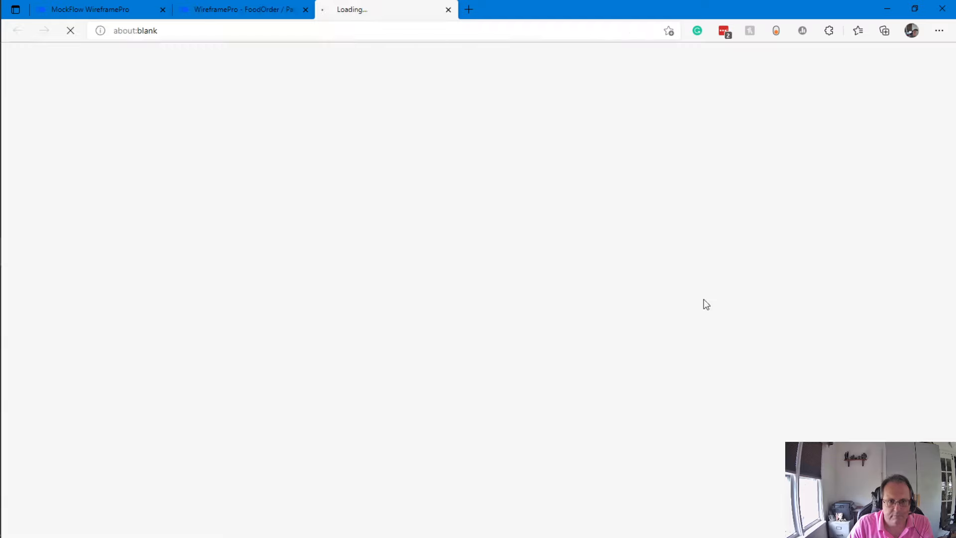
{"action": "scroll", "coordinate": [614, 276], "scroll_direction": "down", "scroll_amount": 2}
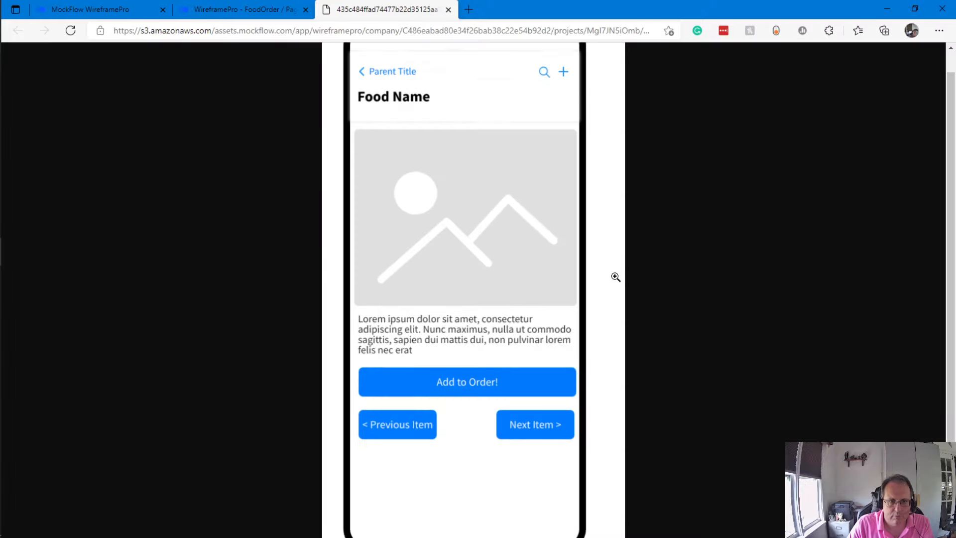
{"action": "scroll", "coordinate": [614, 278], "scroll_direction": "up", "scroll_amount": 2}
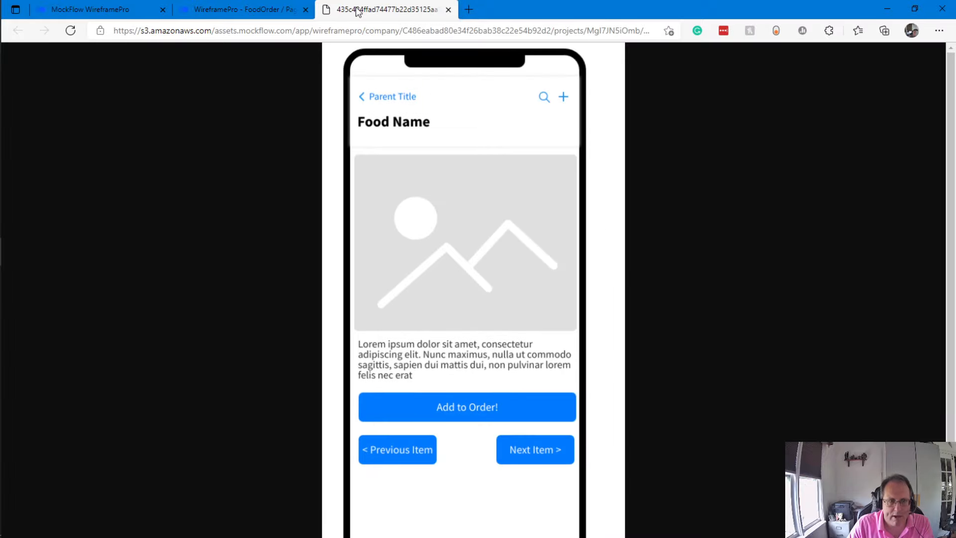
Go back to the FoodOrder project, close the image export and return to editing the wireframe.
{"action": "left_click", "coordinate": [244, 11]}
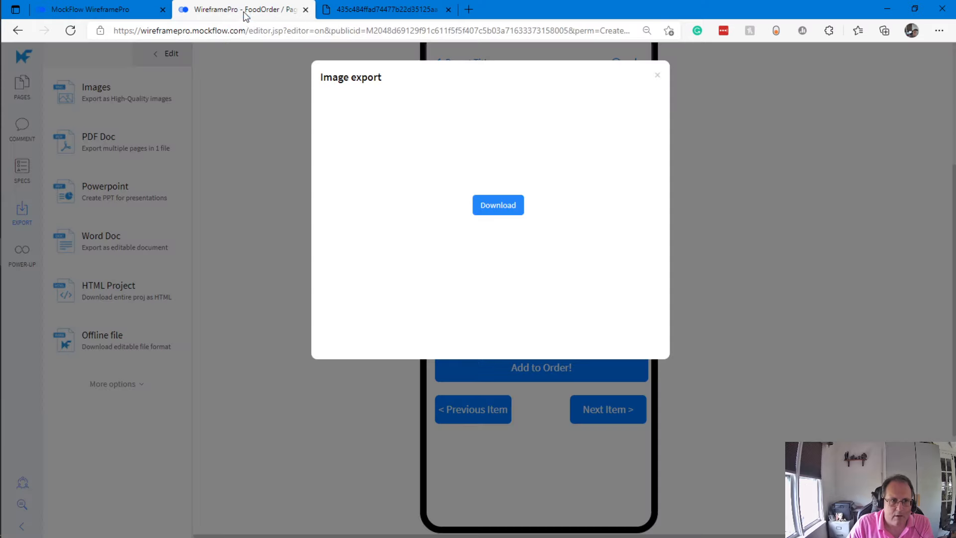
{"action": "left_click", "coordinate": [658, 76]}
{"action": "scroll", "coordinate": [317, 229], "scroll_direction": "up", "scroll_amount": 2}
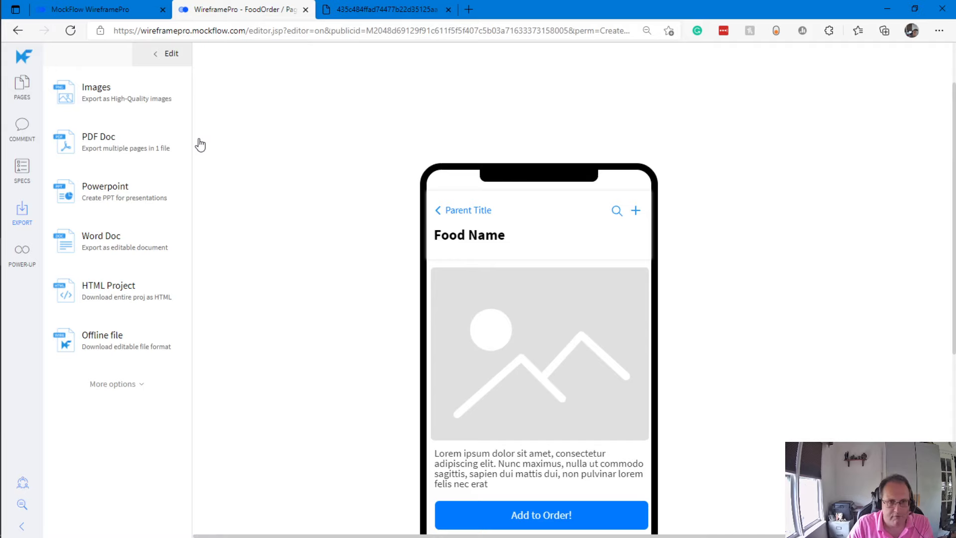
{"action": "left_click", "coordinate": [160, 58]}
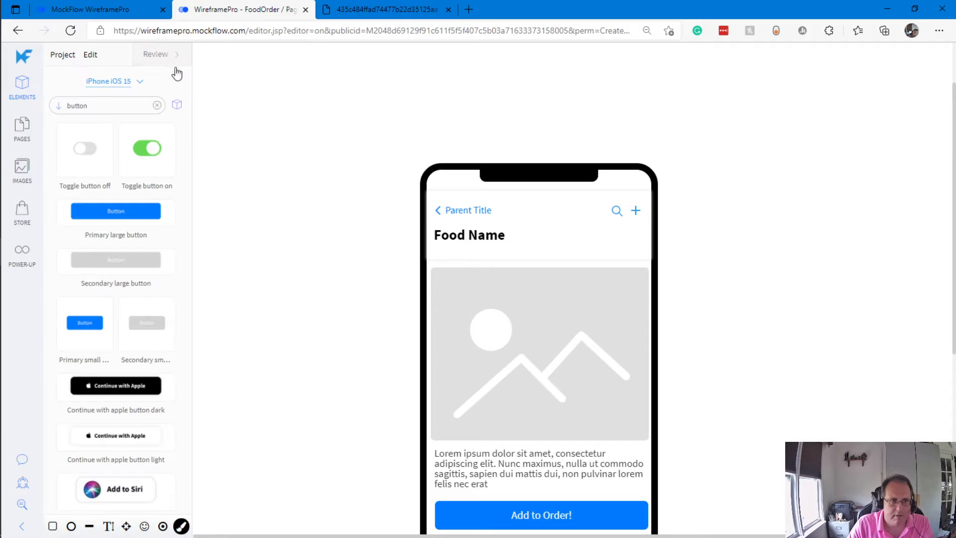
Add a new blank page to the FoodOrder project.
{"action": "left_click", "coordinate": [22, 128]}
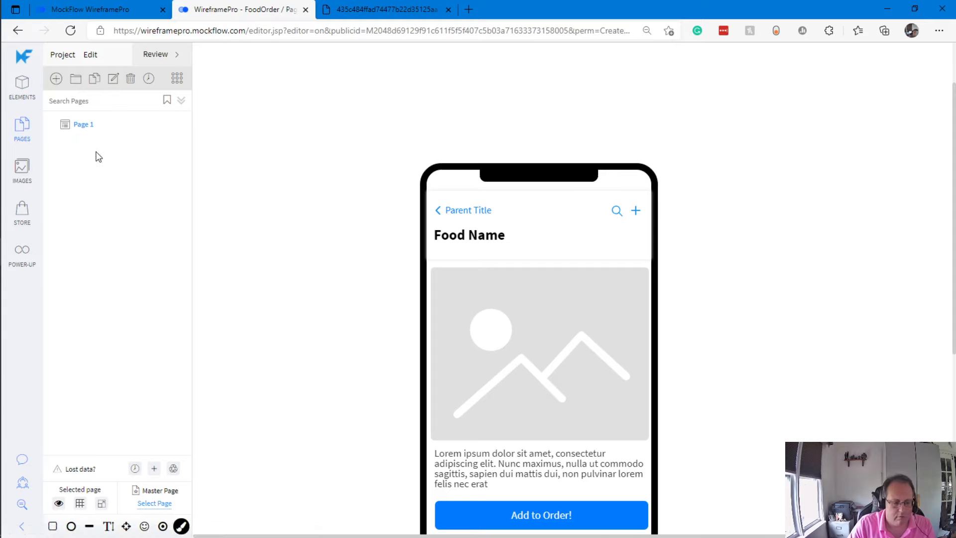
{"action": "left_click", "coordinate": [54, 82]}
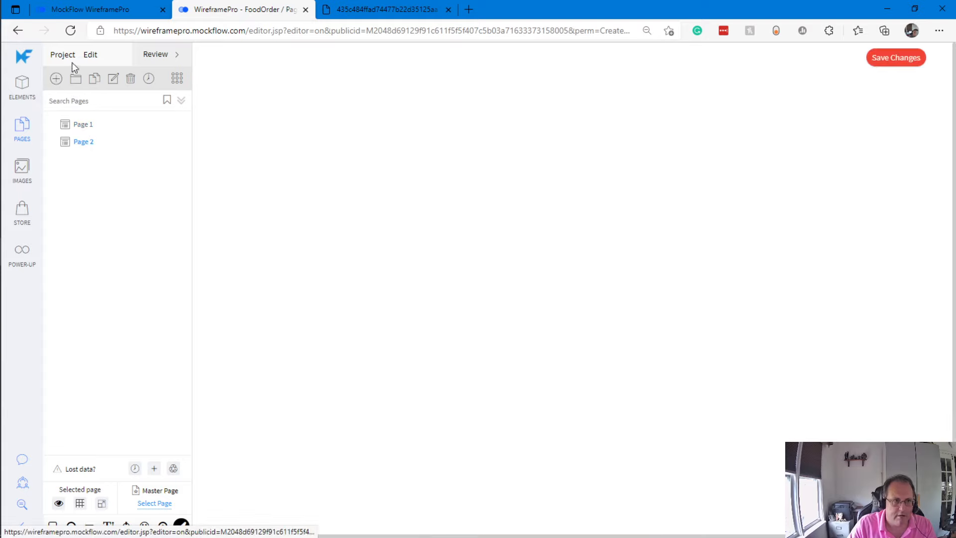
{"action": "left_click", "coordinate": [90, 55]}
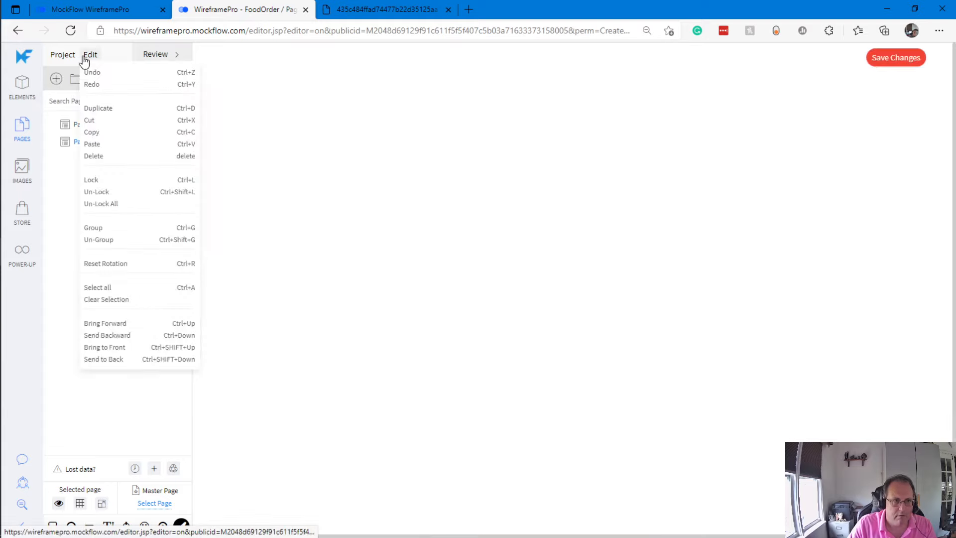
{"action": "left_click", "coordinate": [347, 166]}
Switch the element pack to Web and place a browser frame on the blank page at about x 88, y 103.
{"action": "left_click", "coordinate": [26, 86]}
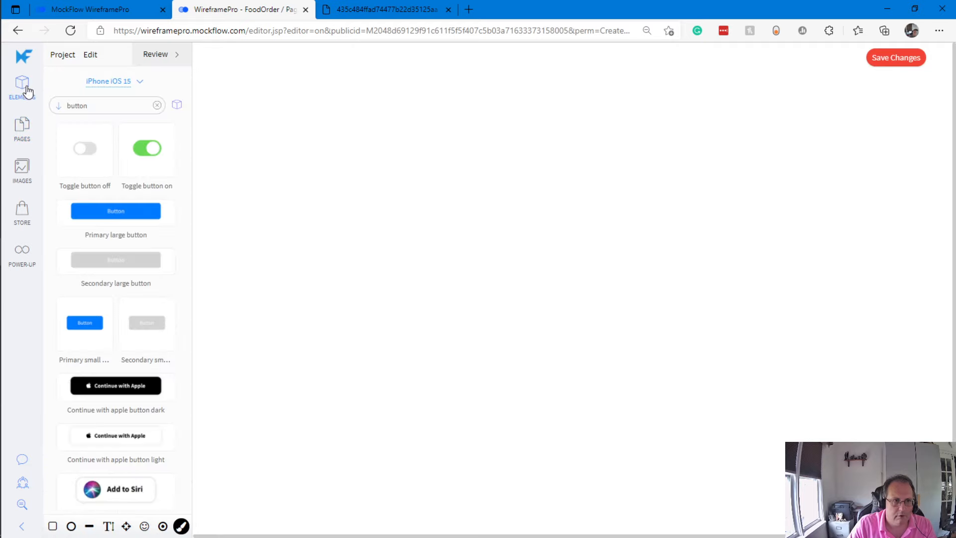
{"action": "left_click", "coordinate": [137, 84]}
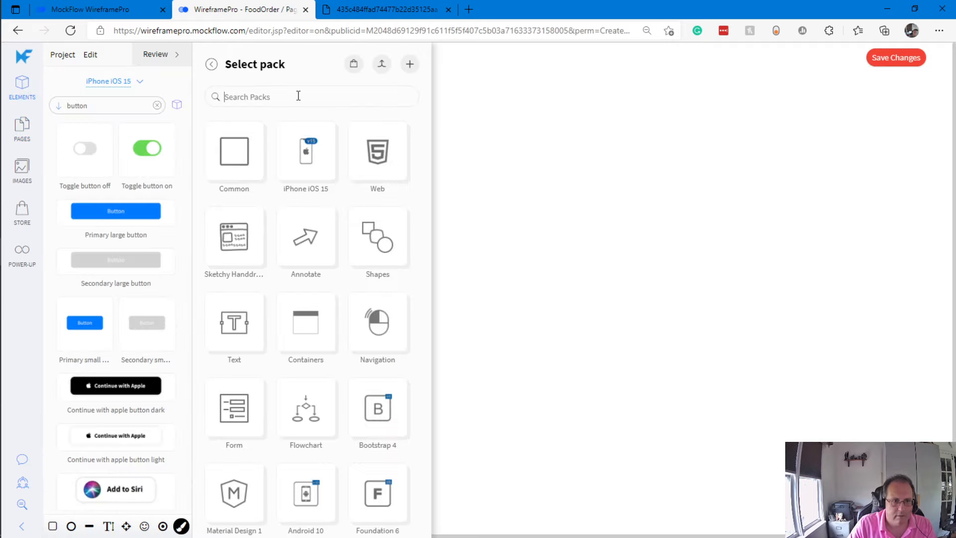
{"action": "left_click", "coordinate": [383, 151]}
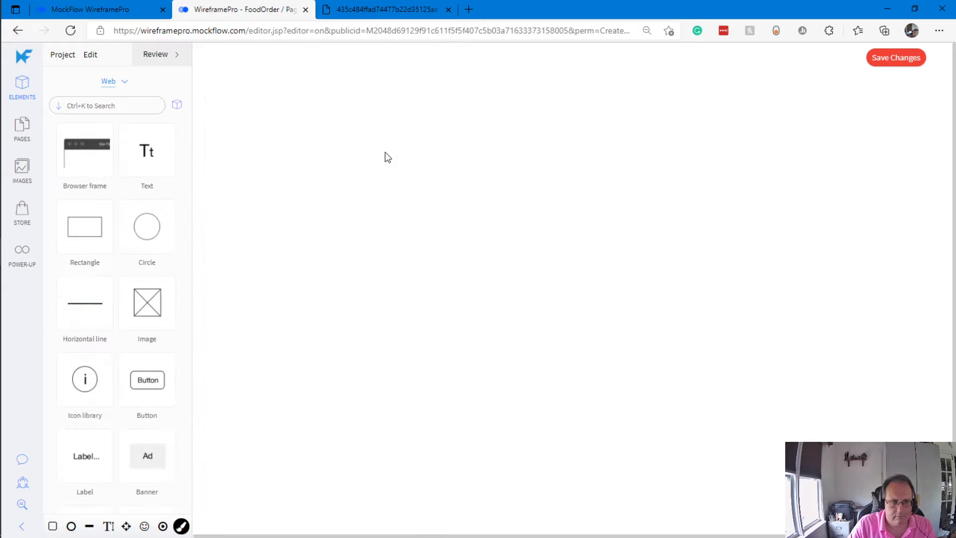
{"action": "left_click_drag", "start_coordinate": [128, 159], "coordinate": [348, 225]}
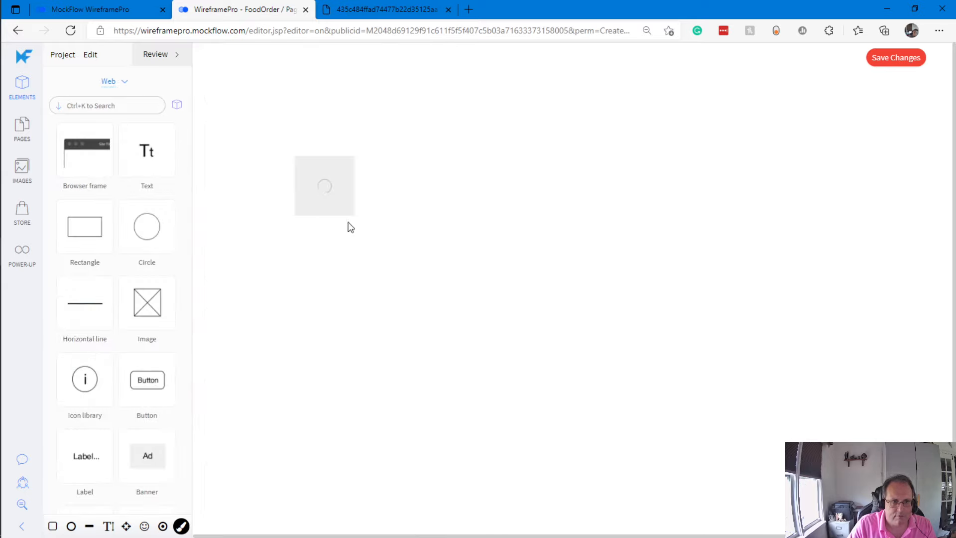
{"action": "left_click_drag", "start_coordinate": [429, 261], "coordinate": [360, 189]}
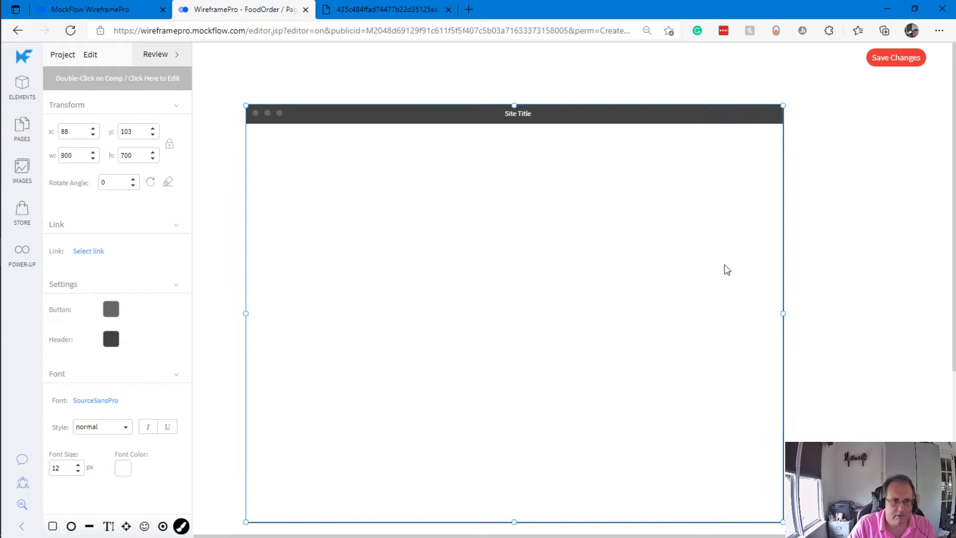
Move the browser frame higher on the page, to about x 90, y 61.
{"action": "left_click", "coordinate": [28, 136]}
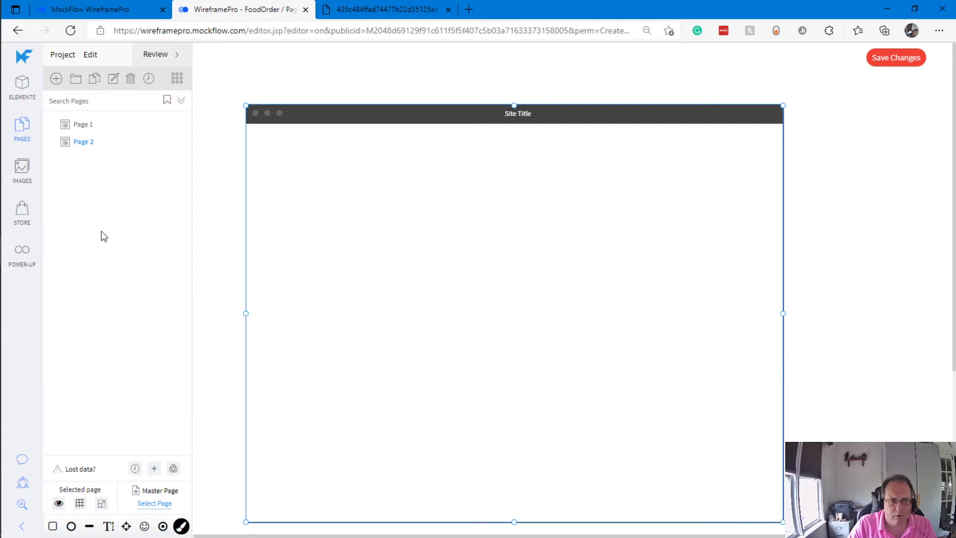
{"action": "left_click_drag", "start_coordinate": [550, 215], "coordinate": [551, 190]}
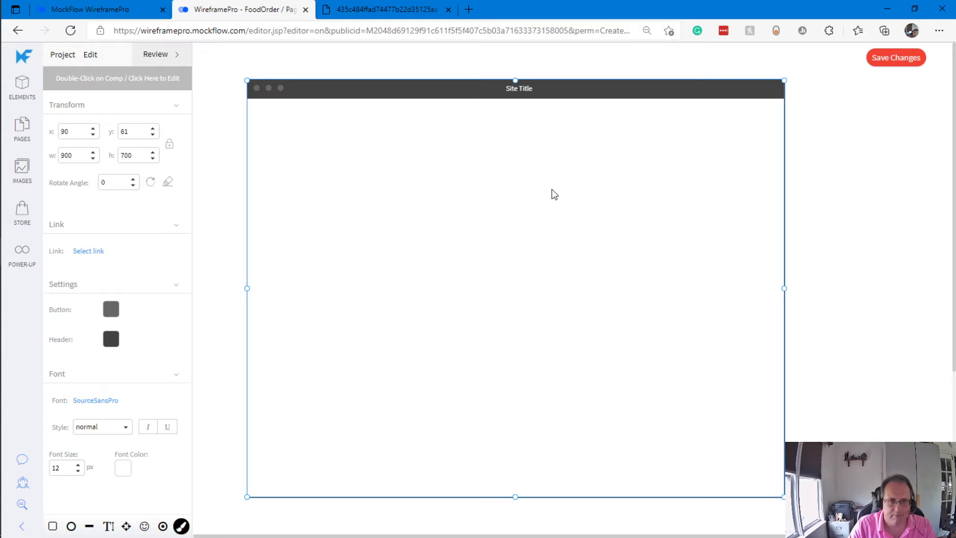
{"action": "mouse_move", "coordinate": [1, 433]}
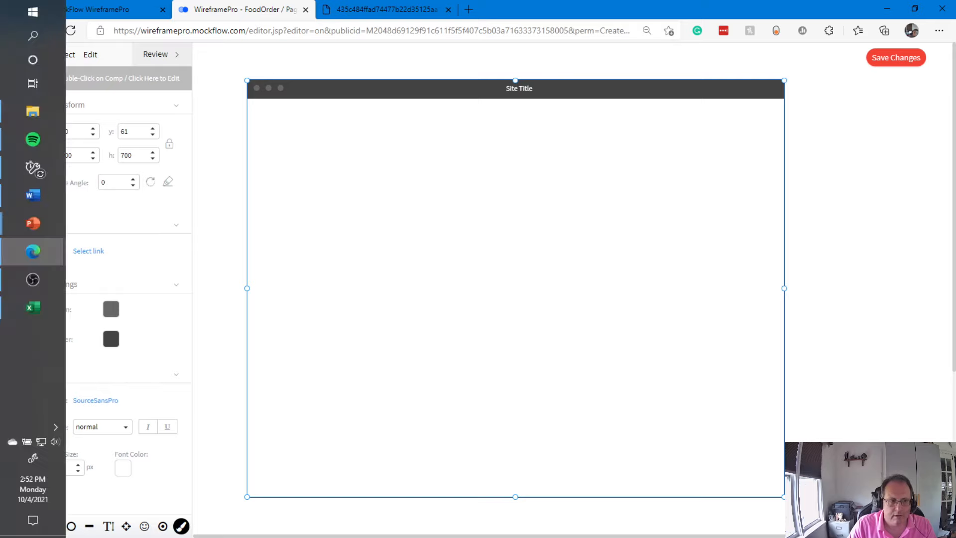